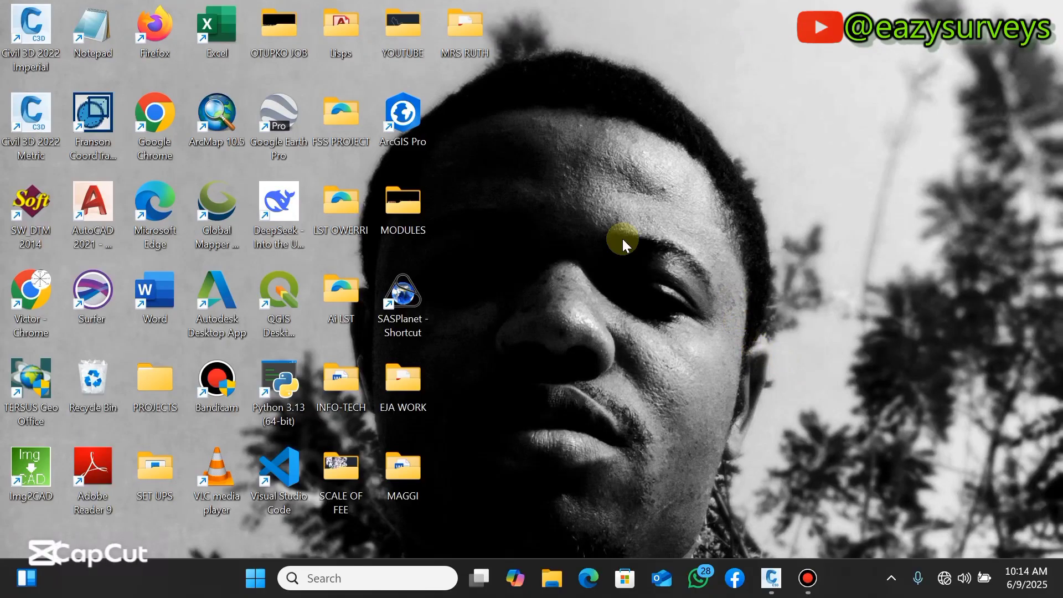
# Open YOUTUBE PERIMETER.dwg from the YOUTUBE folder in Civil 3D
pyautogui.doubleClick(398, 32)
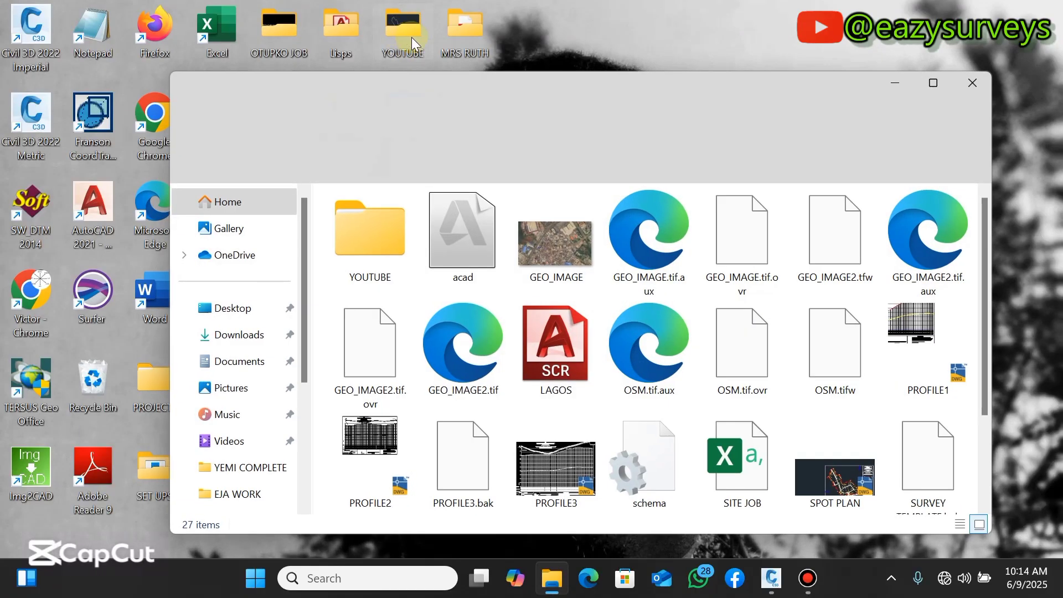
pyautogui.scroll(-2, 453, 222)
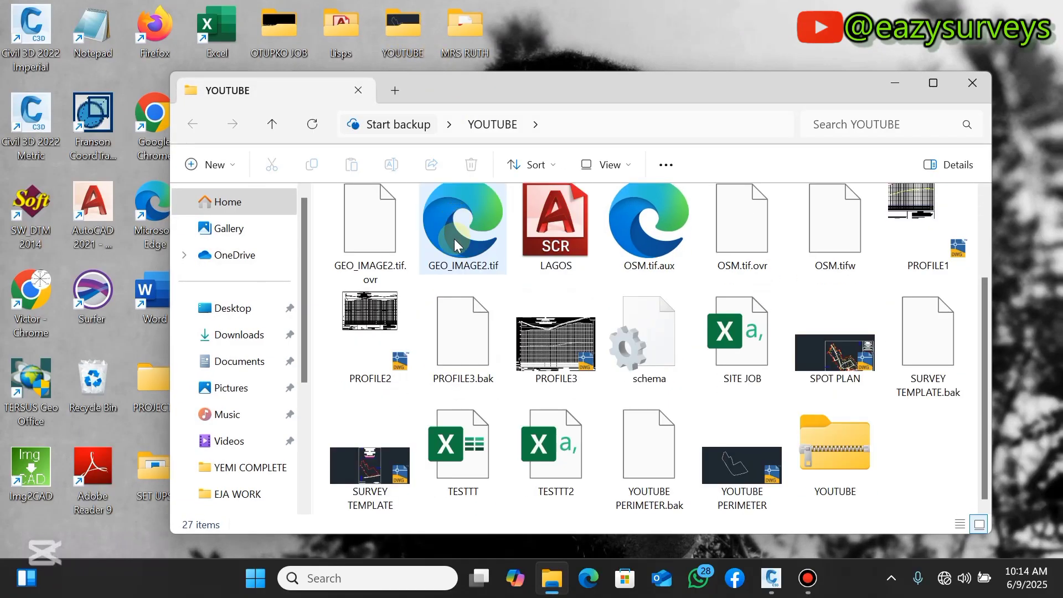
pyautogui.click(726, 464)
pyautogui.doubleClick(726, 464)
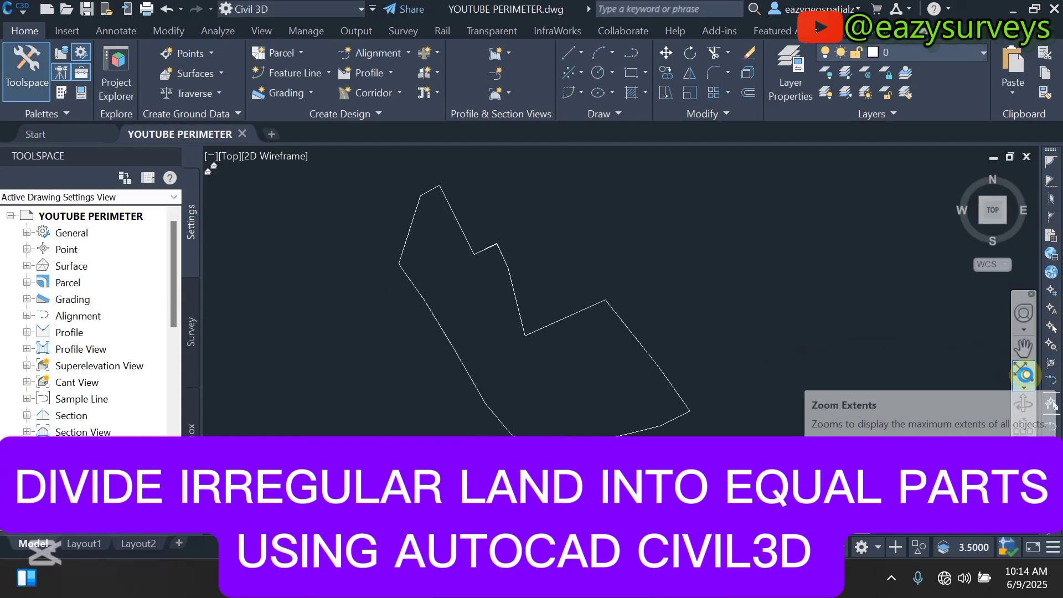
# Zoom to the irregular boundary's extents and show the Recent Documents list
pyautogui.click(1023, 368)
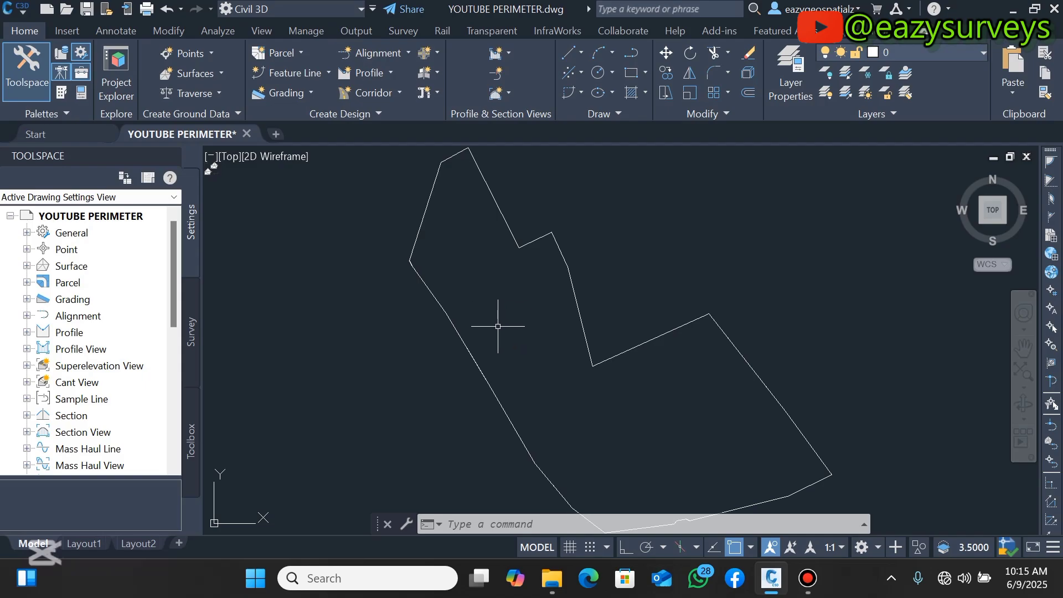
pyautogui.click(520, 248)
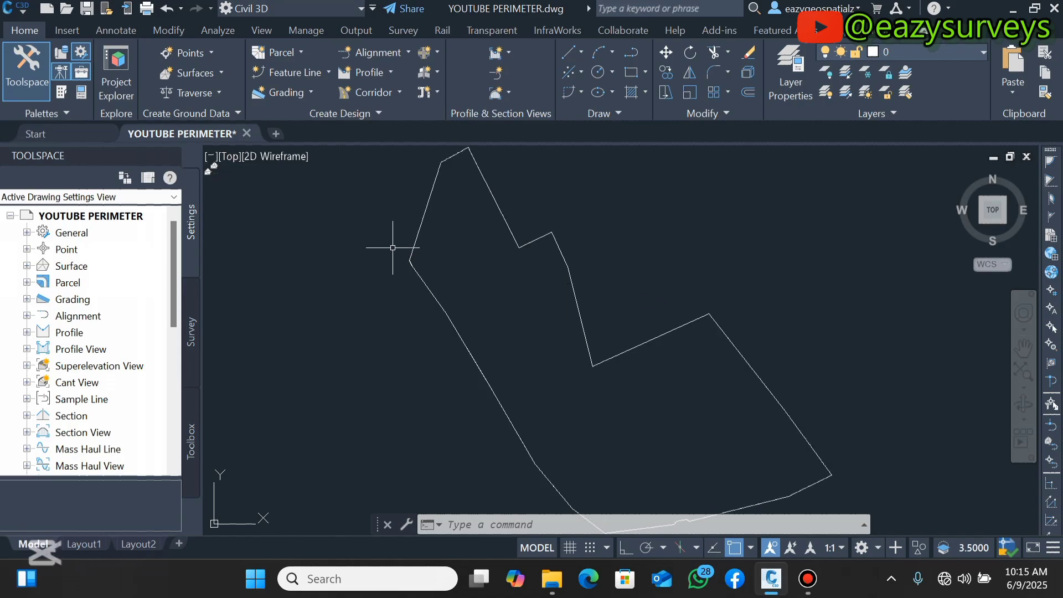
pyautogui.click(21, 11)
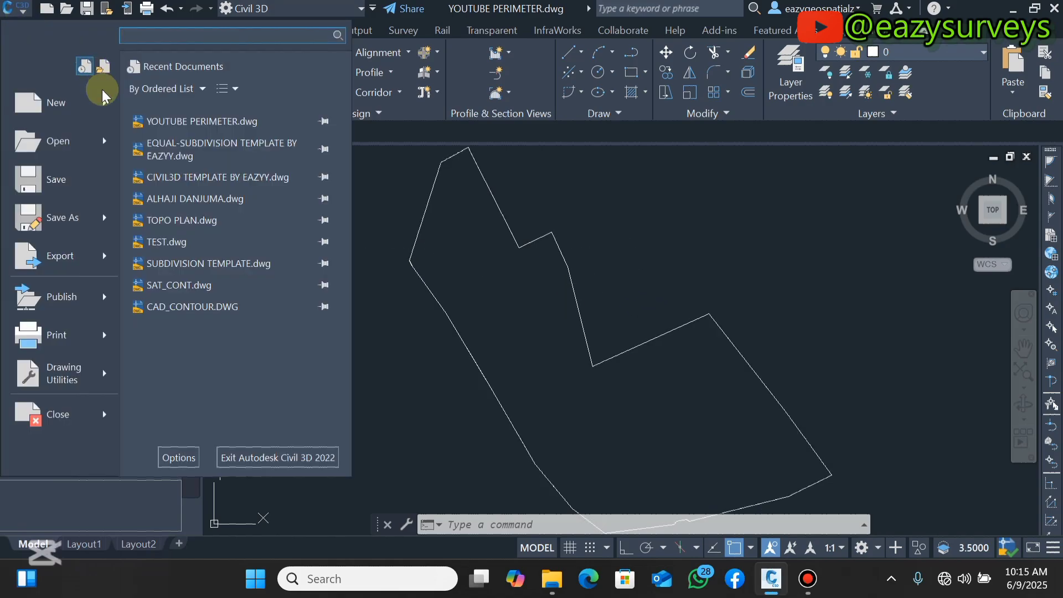
# Open EQUAL-SUBDIVISION TEMPLATE BY EAZYY.dwg, zoom to its extents, then go back to YOUTUBE PERIMETER
pyautogui.click(191, 155)
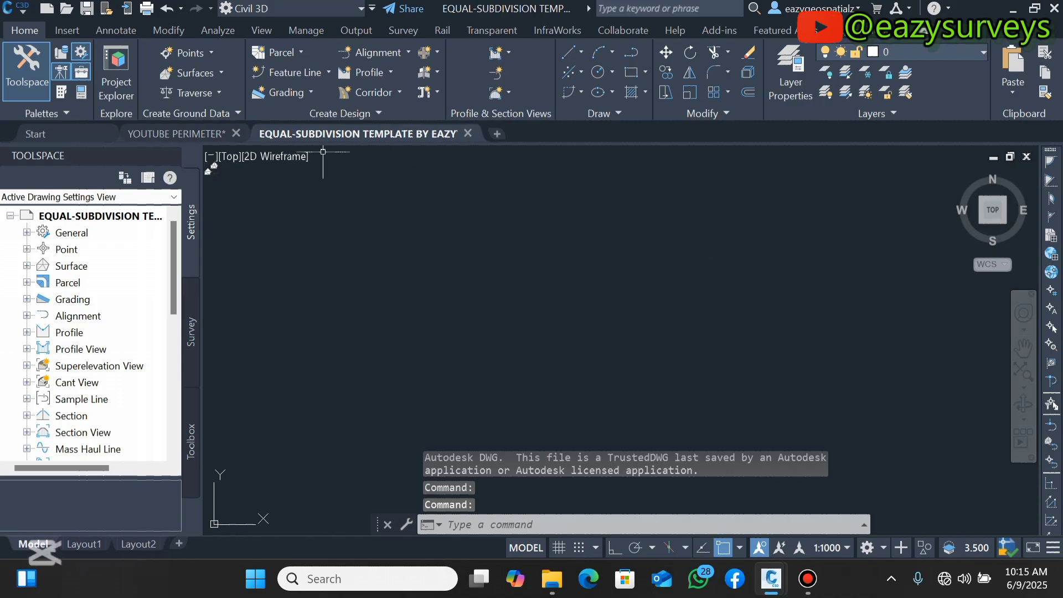
pyautogui.moveTo(293, 136)
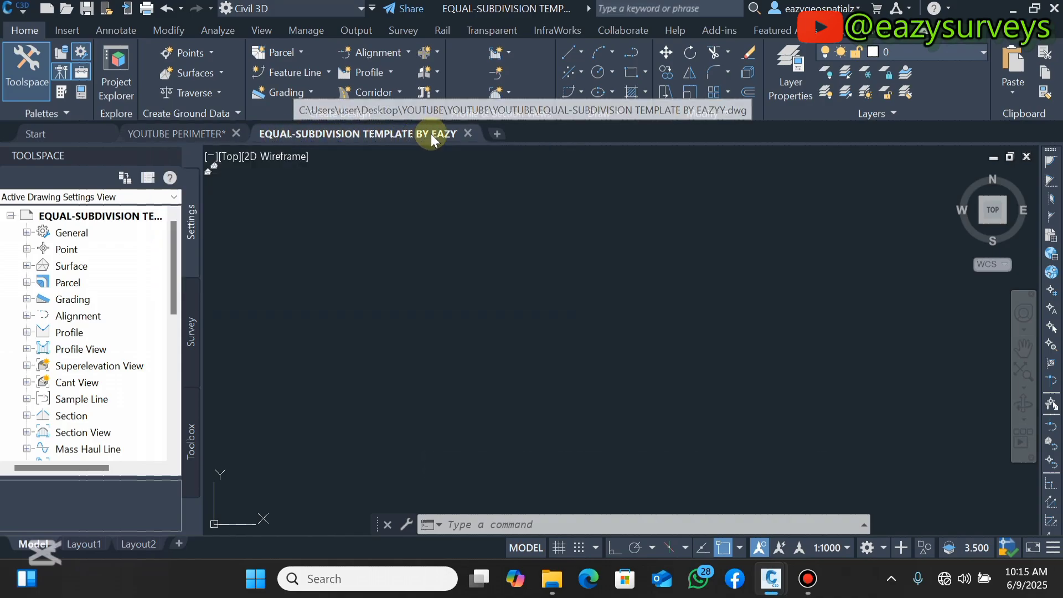
pyautogui.click(1023, 382)
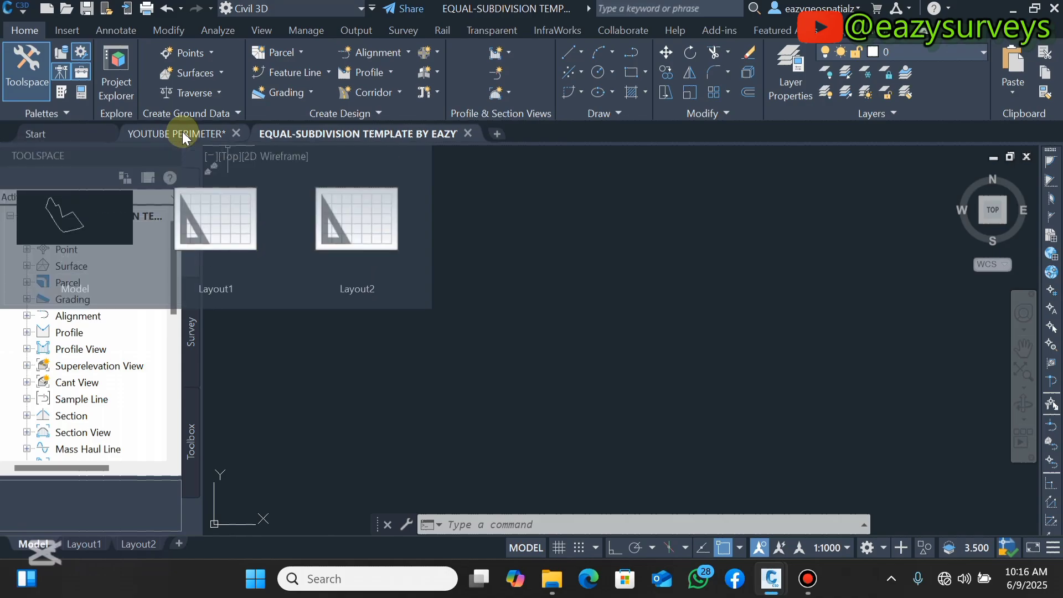
pyautogui.click(183, 134)
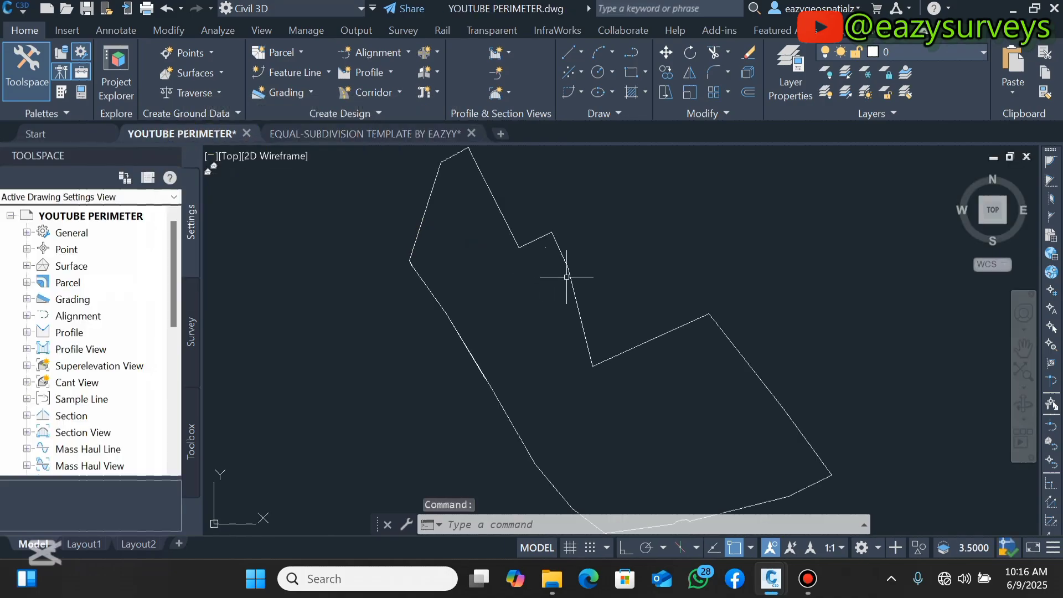
# Copy the perimeter boundary polyline to the clipboard and switch to the EQUAL-SUBDIVISION TEMPLATE drawing
pyautogui.click(574, 285)
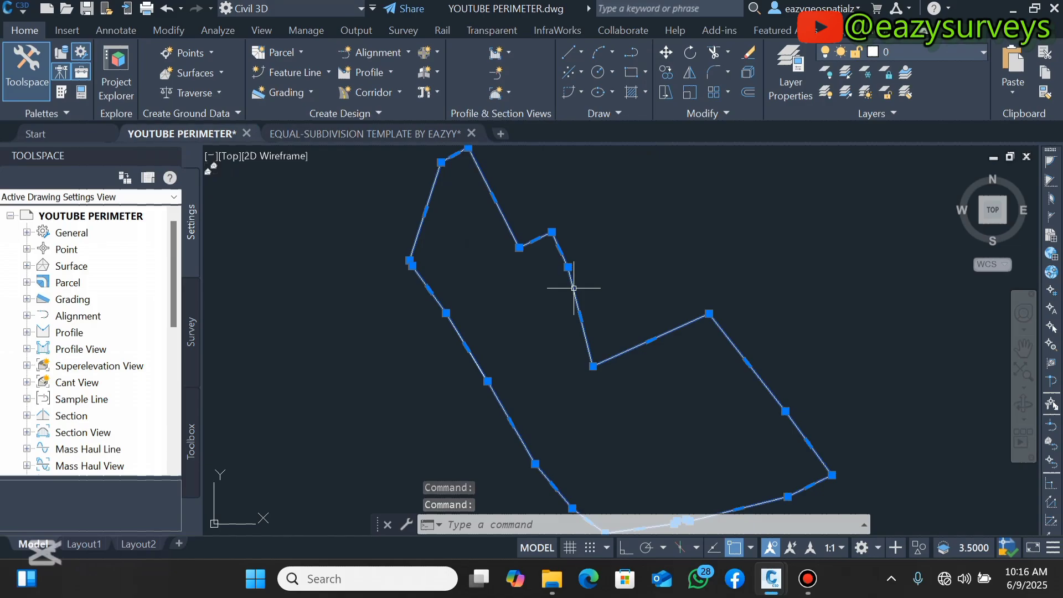
pyautogui.scroll(-2, 569, 269)
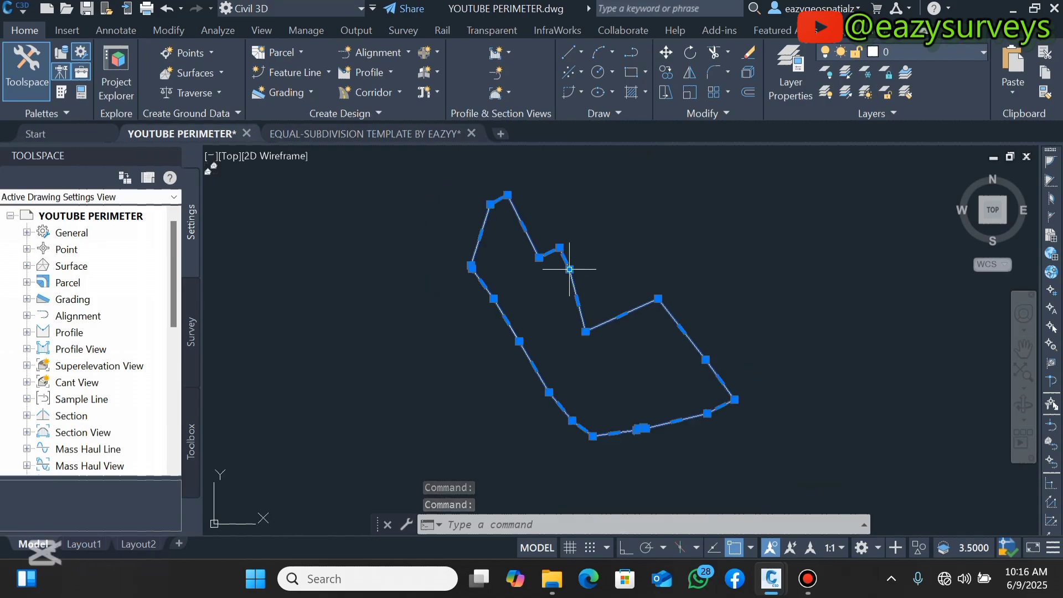
pyautogui.rightClick(588, 240)
pyautogui.moveTo(660, 285)
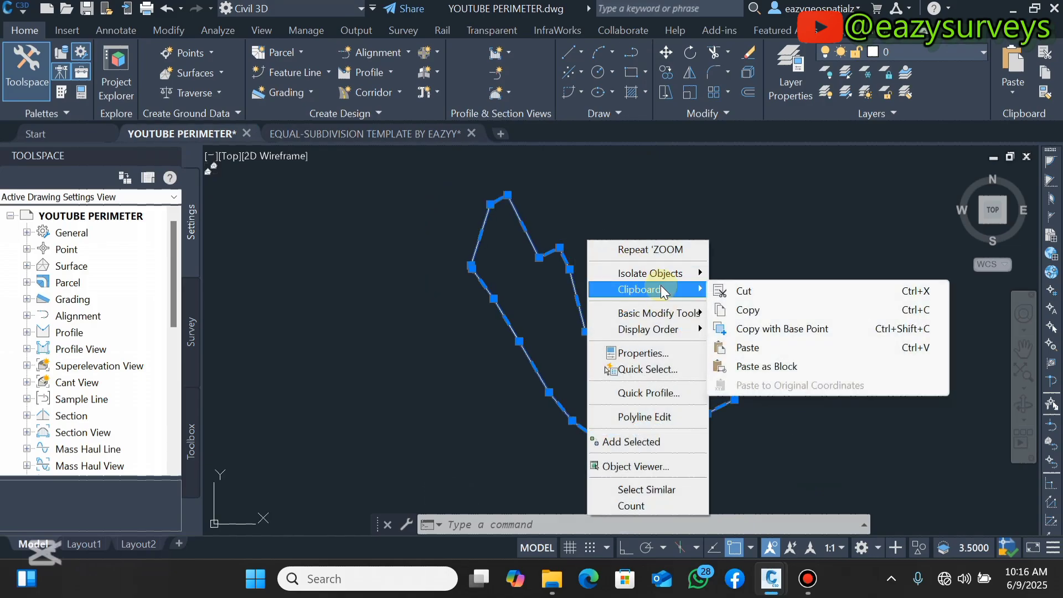
pyautogui.click(762, 314)
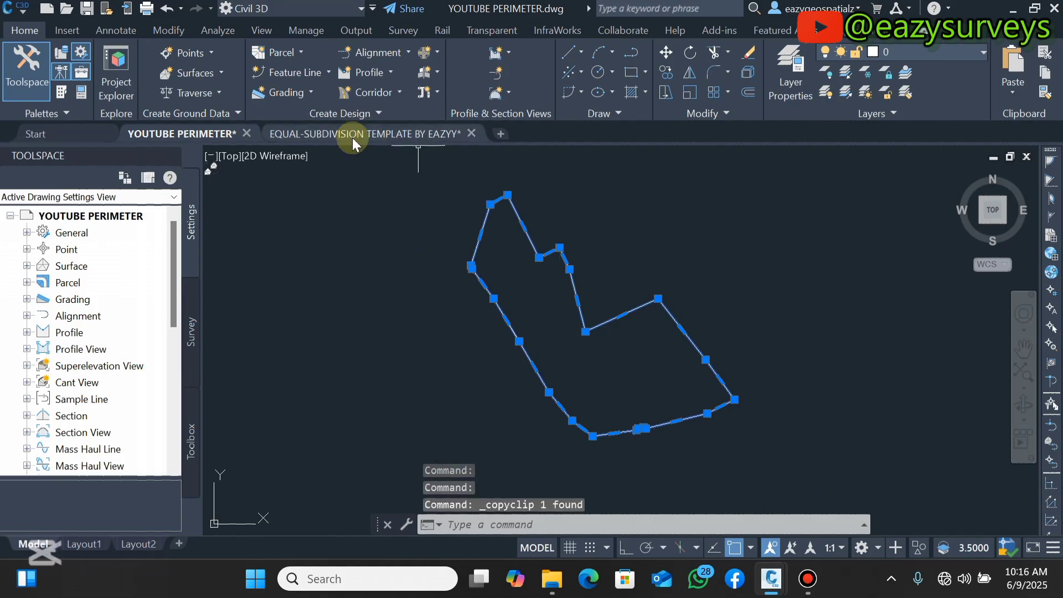
pyautogui.click(321, 135)
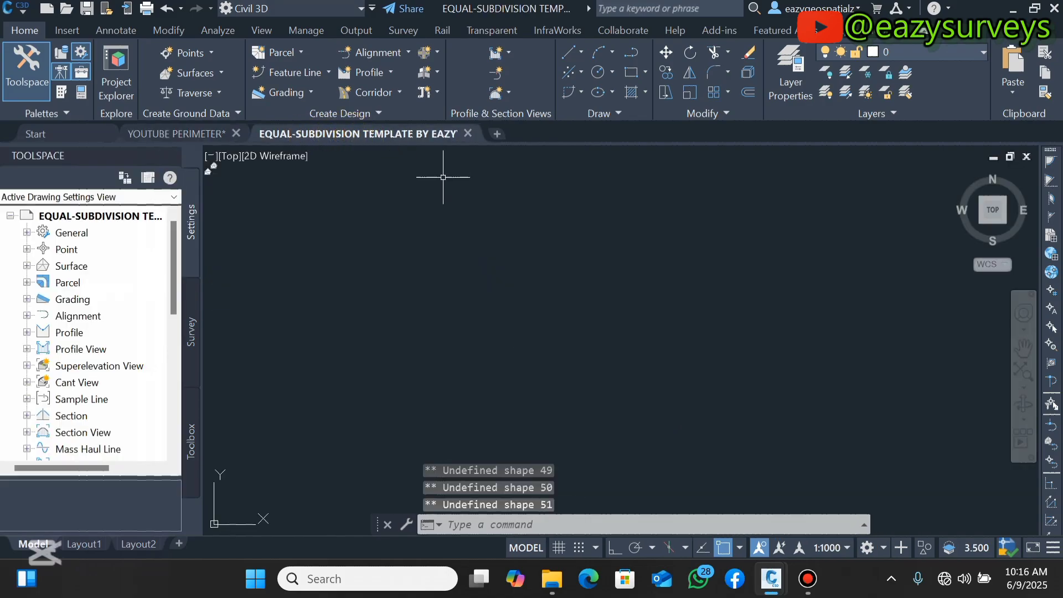
# Paste the boundary into the template at its original coordinates and zoom to extents
pyautogui.rightClick(558, 216)
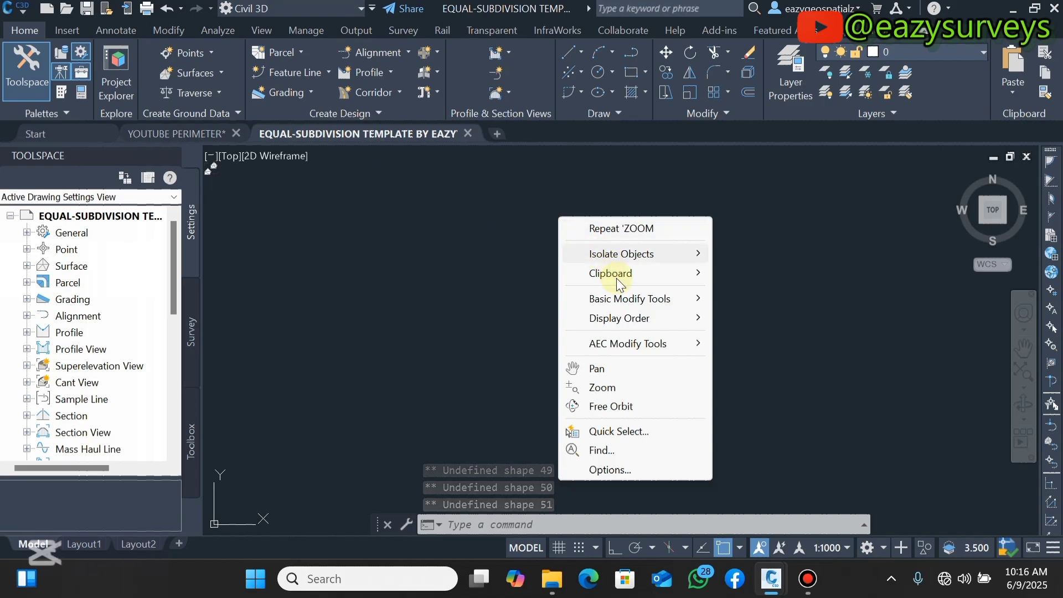
pyautogui.moveTo(616, 275)
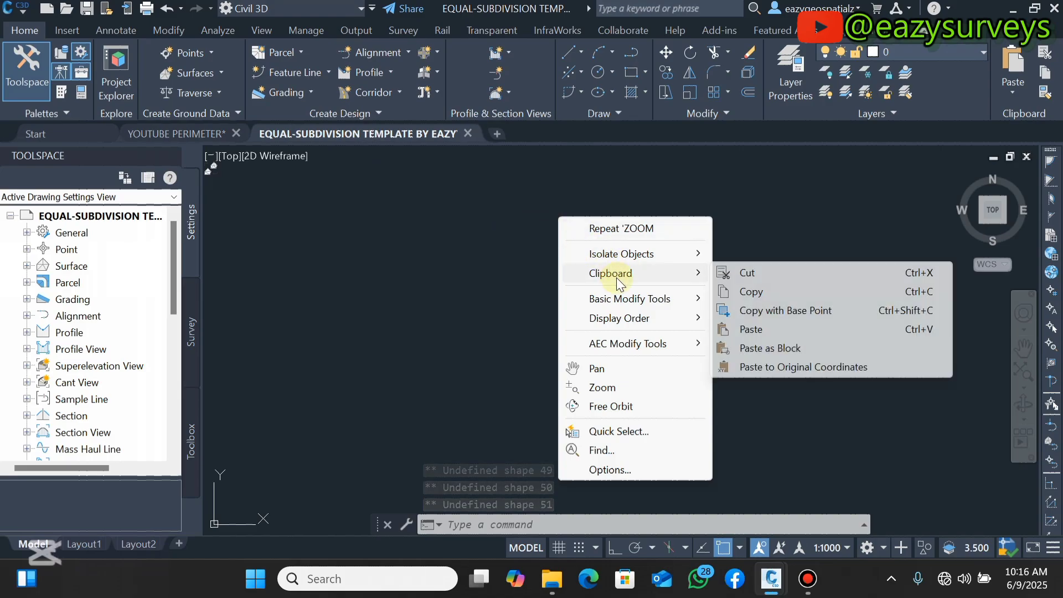
pyautogui.click(748, 367)
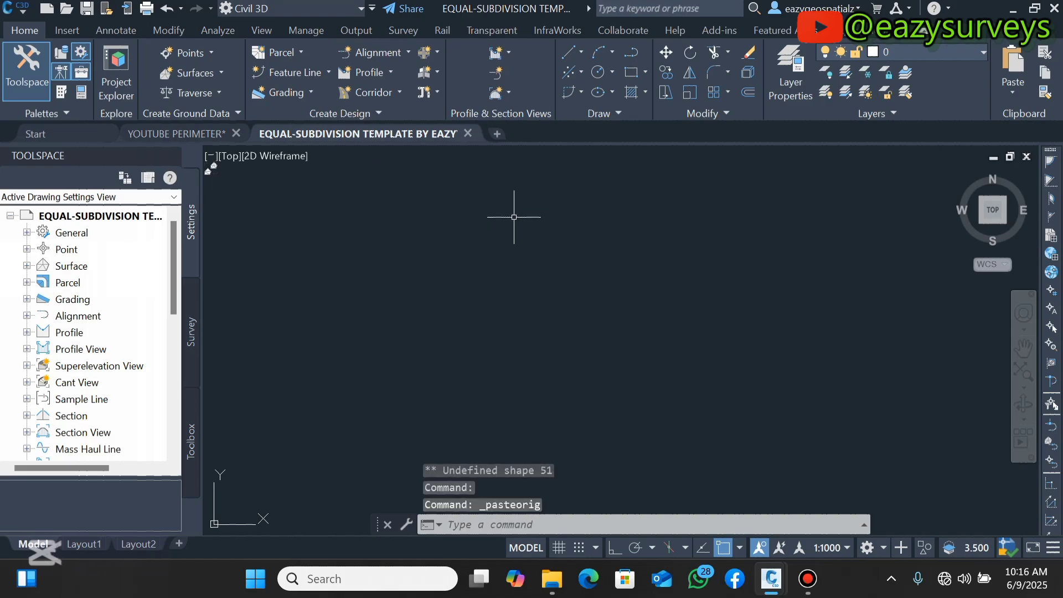
pyautogui.click(1021, 370)
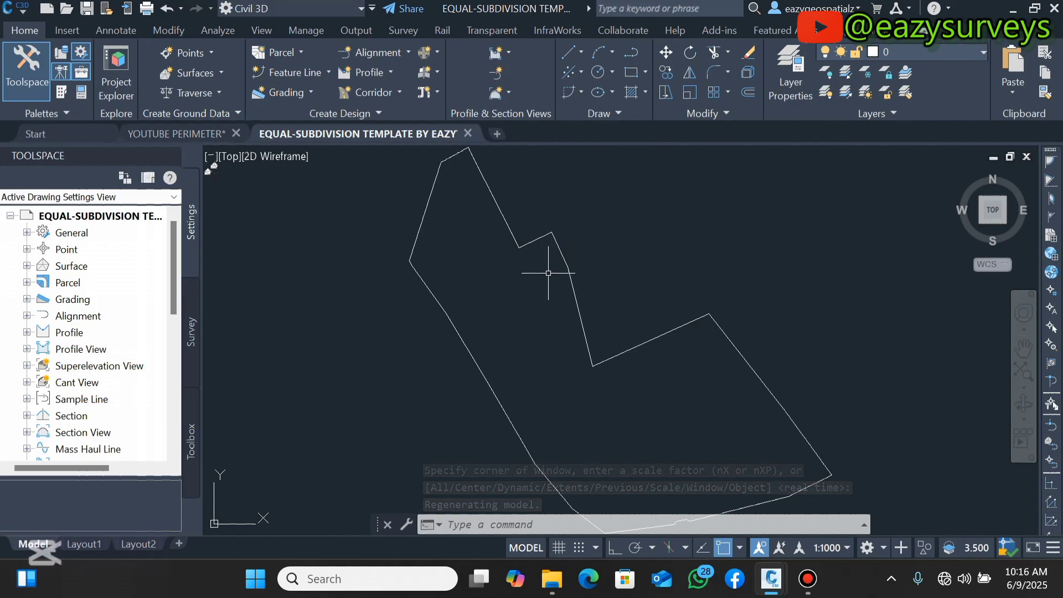
# Start Create Parcel from Objects on the pasted boundary polyline to reach its parcel settings
pyautogui.click(294, 52)
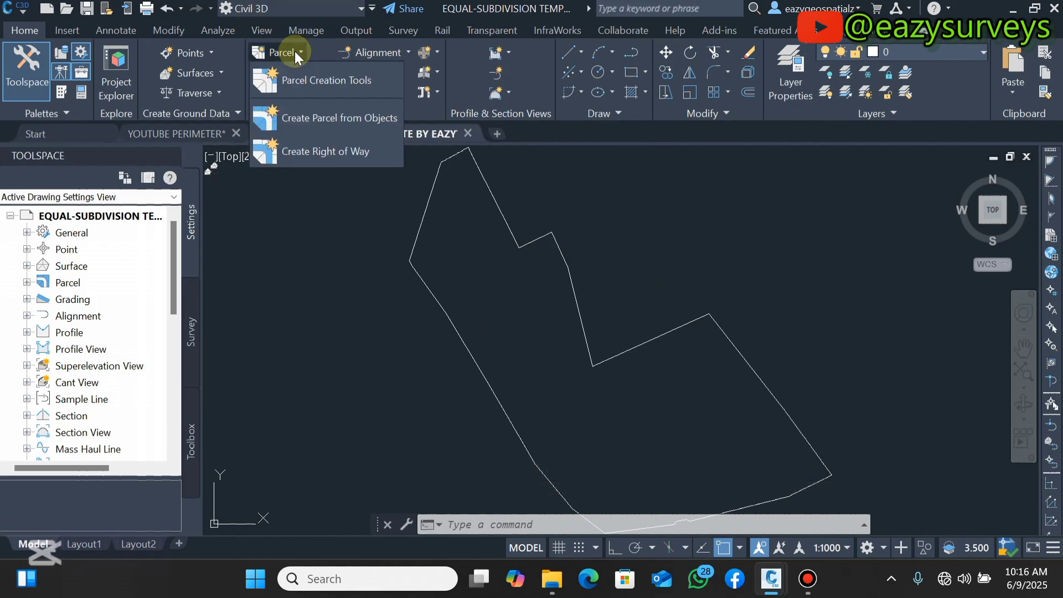
pyautogui.click(322, 125)
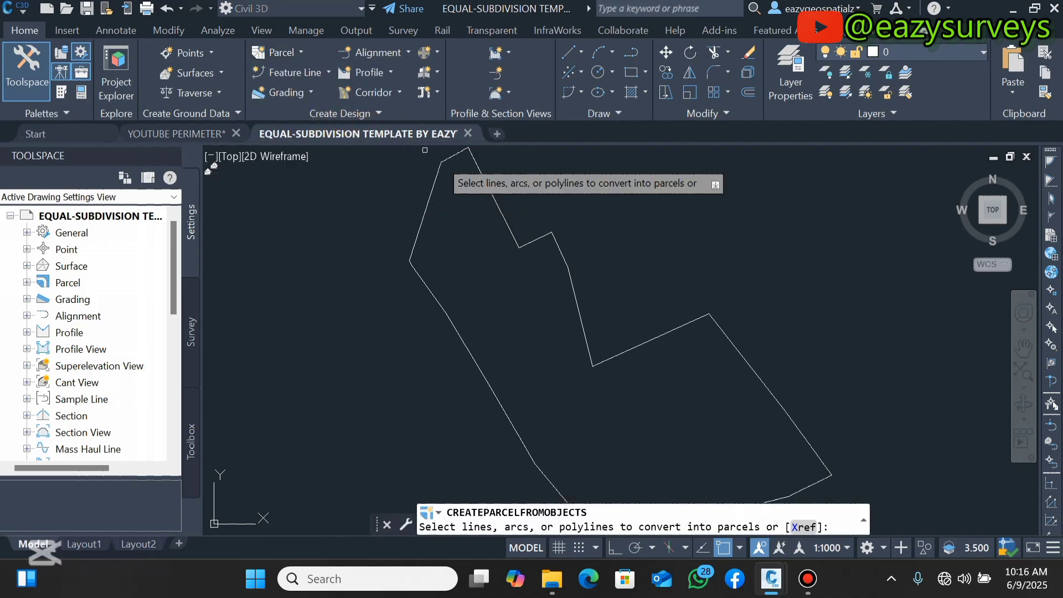
pyautogui.scroll(-1, 504, 200)
pyautogui.click(503, 208)
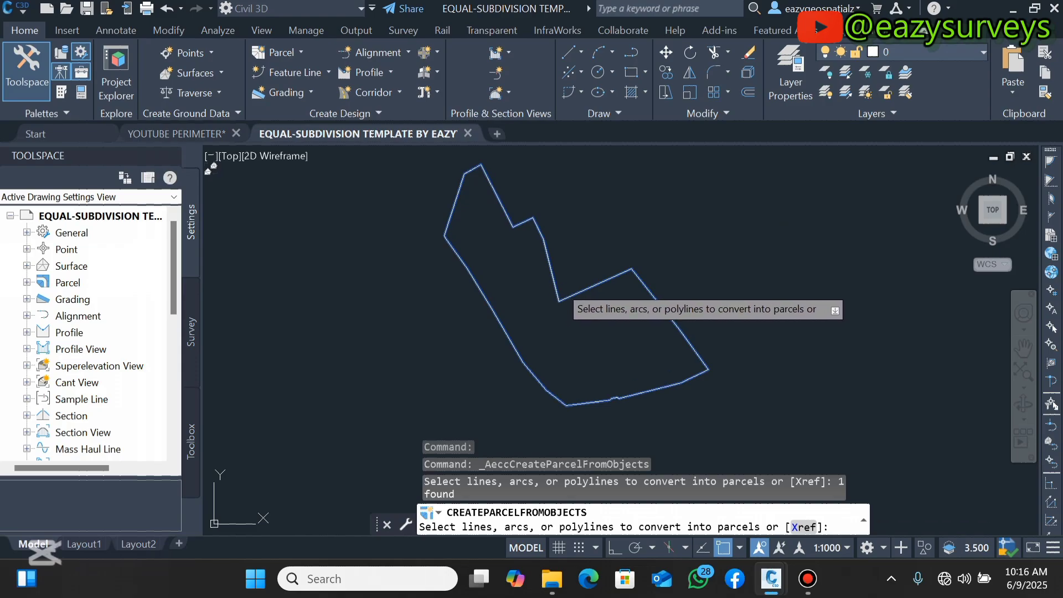
pyautogui.rightClick(560, 287)
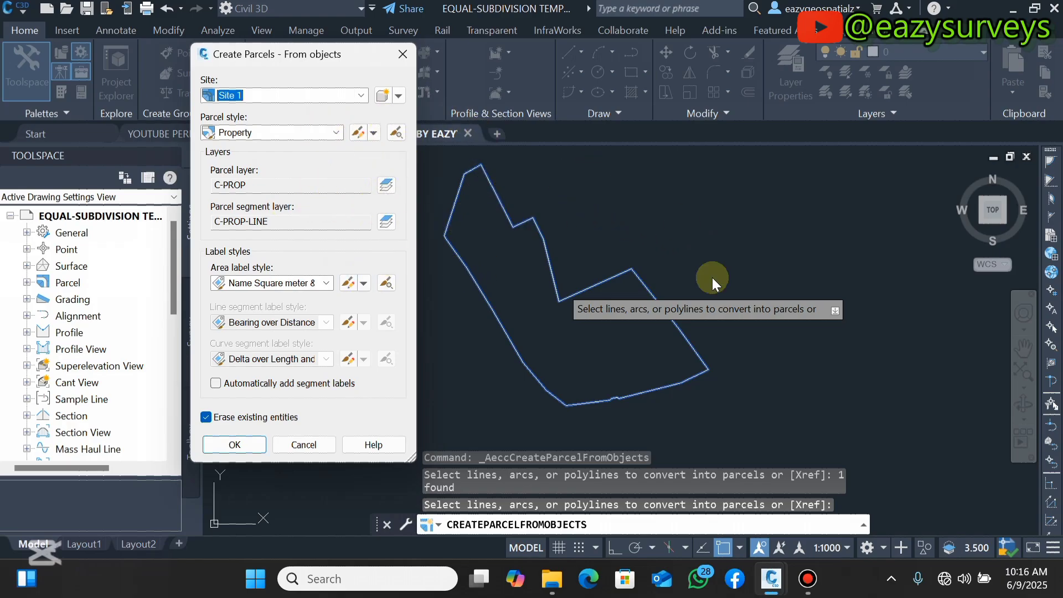
# Create a Site 1 Property parcel with Name Square meter & Acres area labels, no segment labels
pyautogui.click(336, 133)
pyautogui.click(244, 173)
pyautogui.click(304, 134)
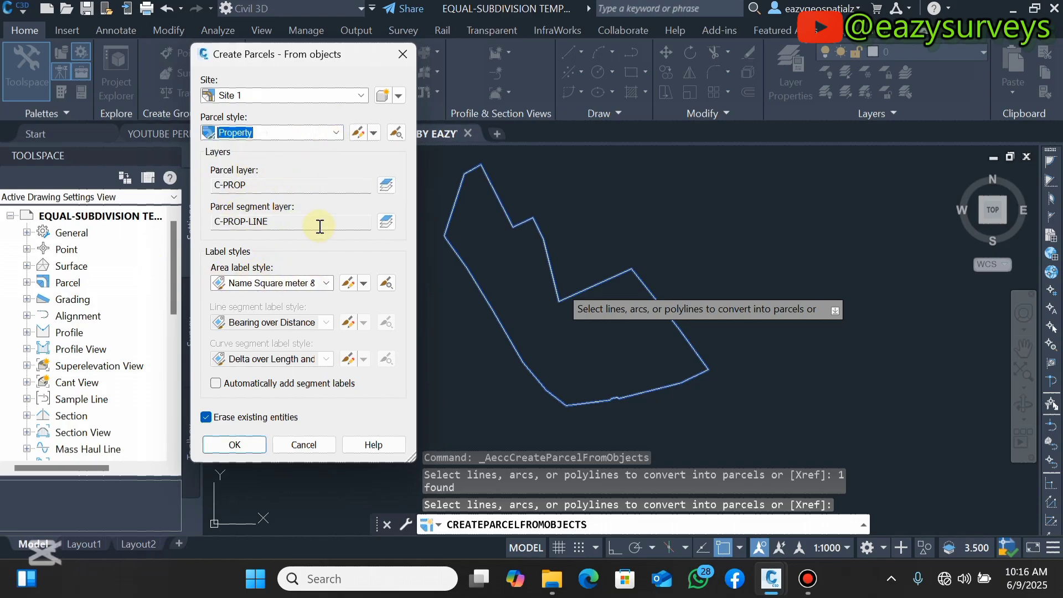
pyautogui.click(326, 283)
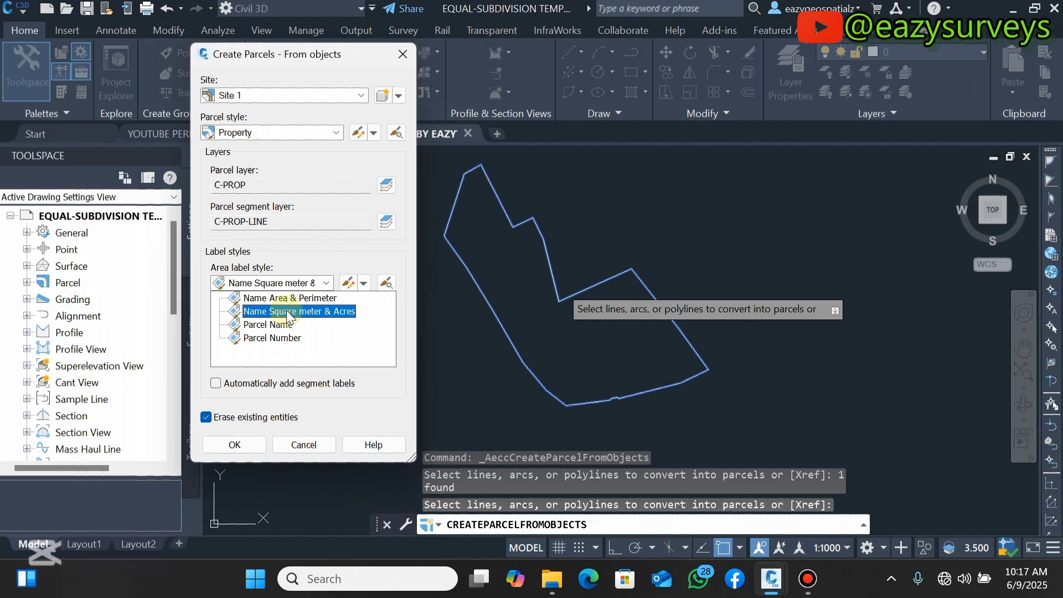
pyautogui.click(288, 312)
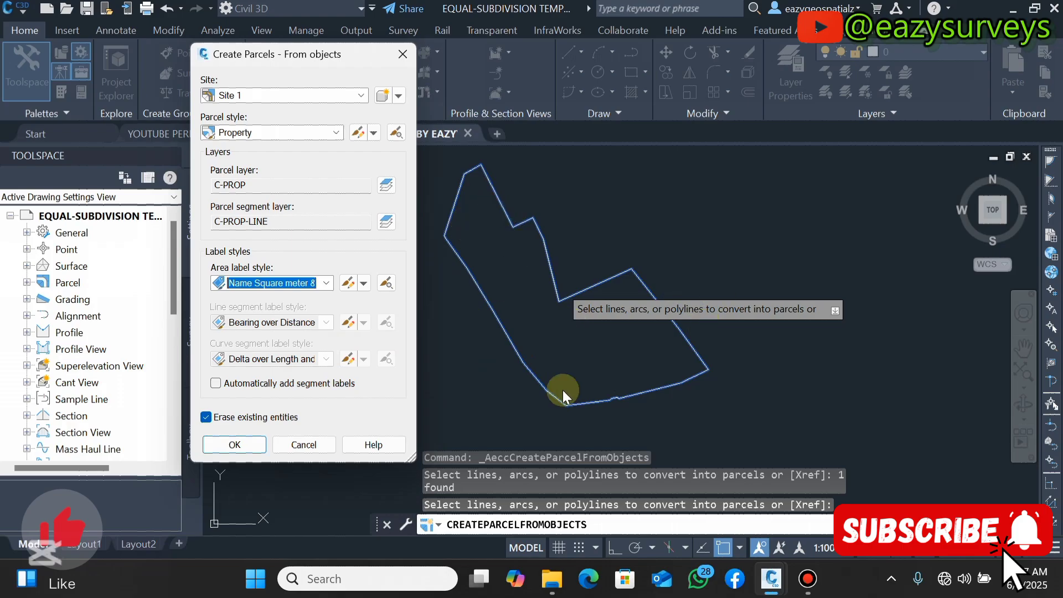
pyautogui.click(215, 383)
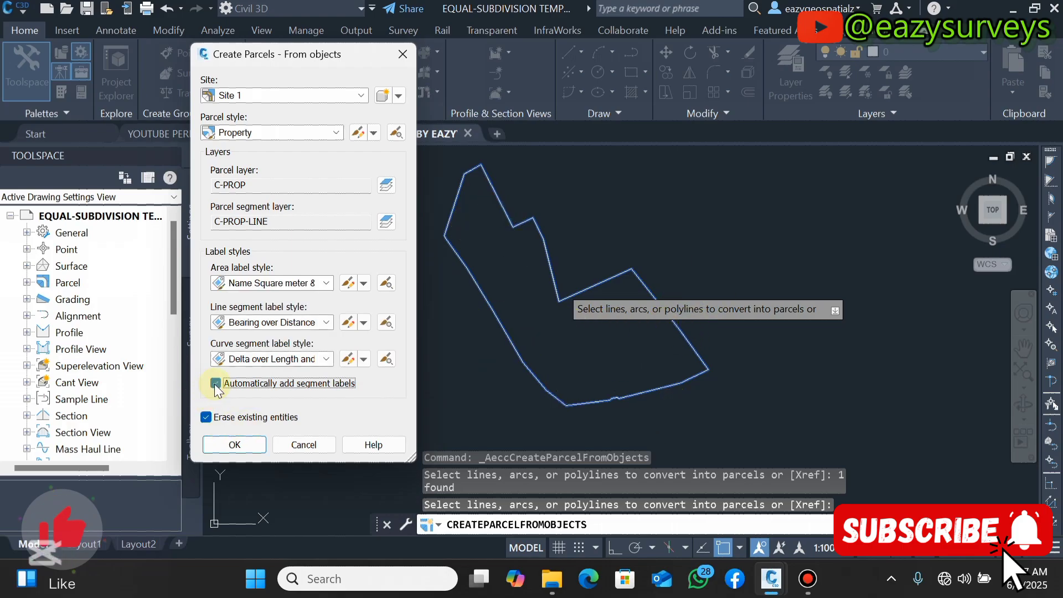
pyautogui.click(216, 383)
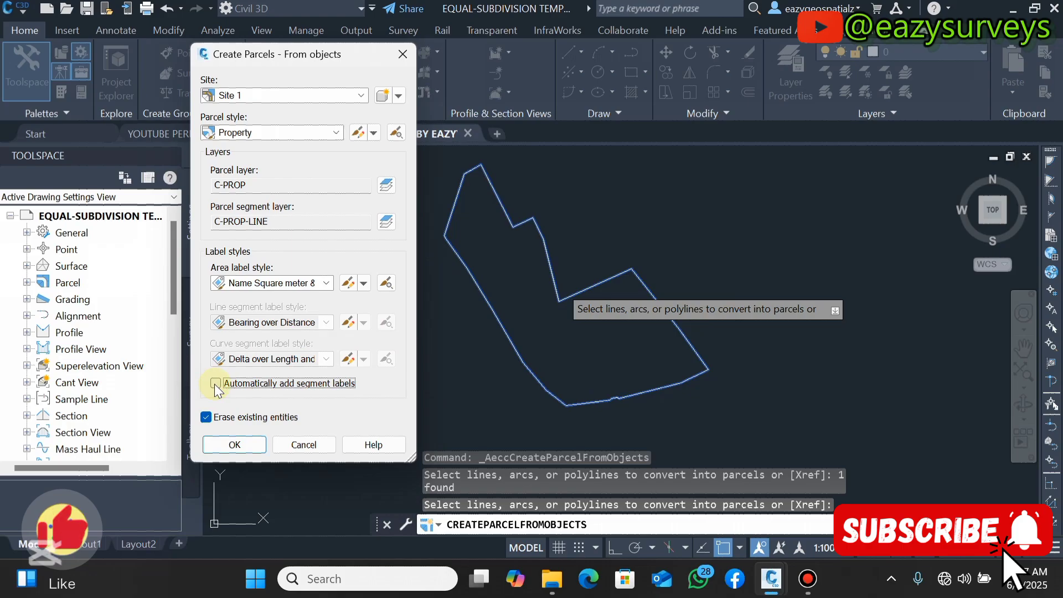
pyautogui.click(204, 418)
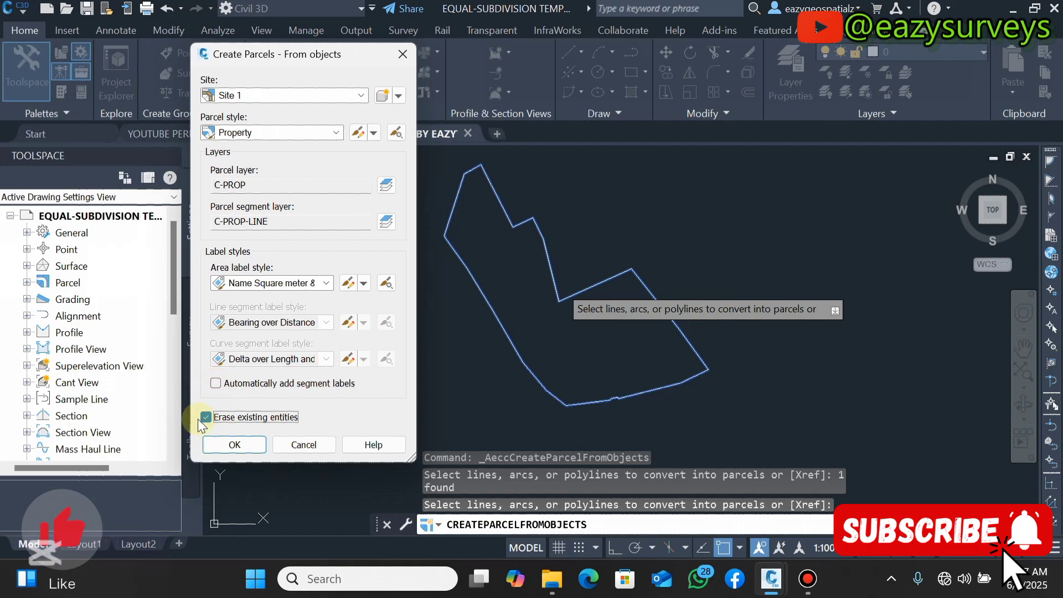
pyautogui.click(231, 448)
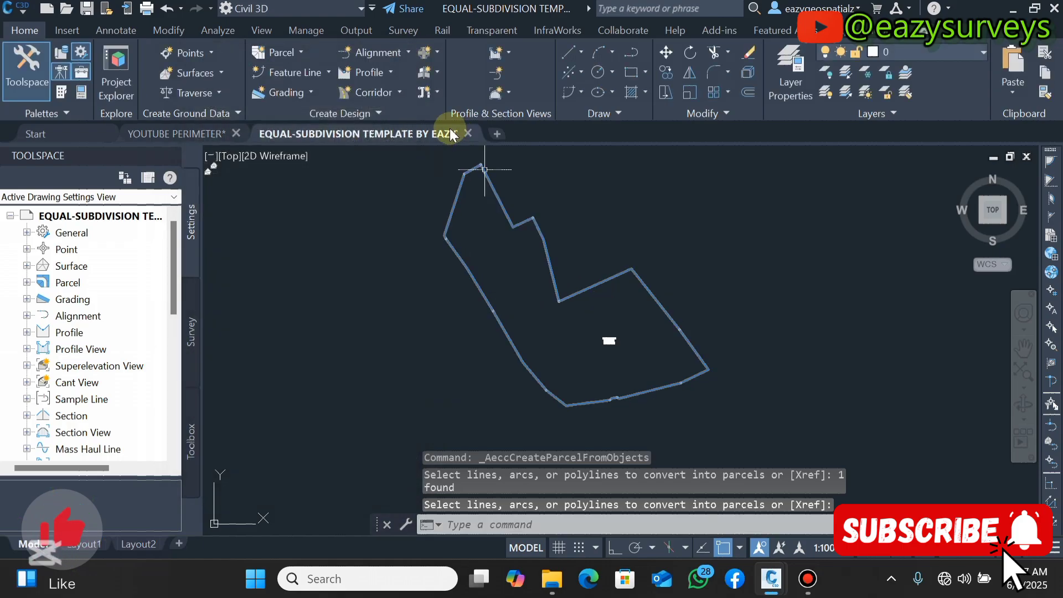
# Zoom in to read the PROPERTY : 21 area of 167312.09 m², then enter CAL
pyautogui.scroll(6, 609, 338)
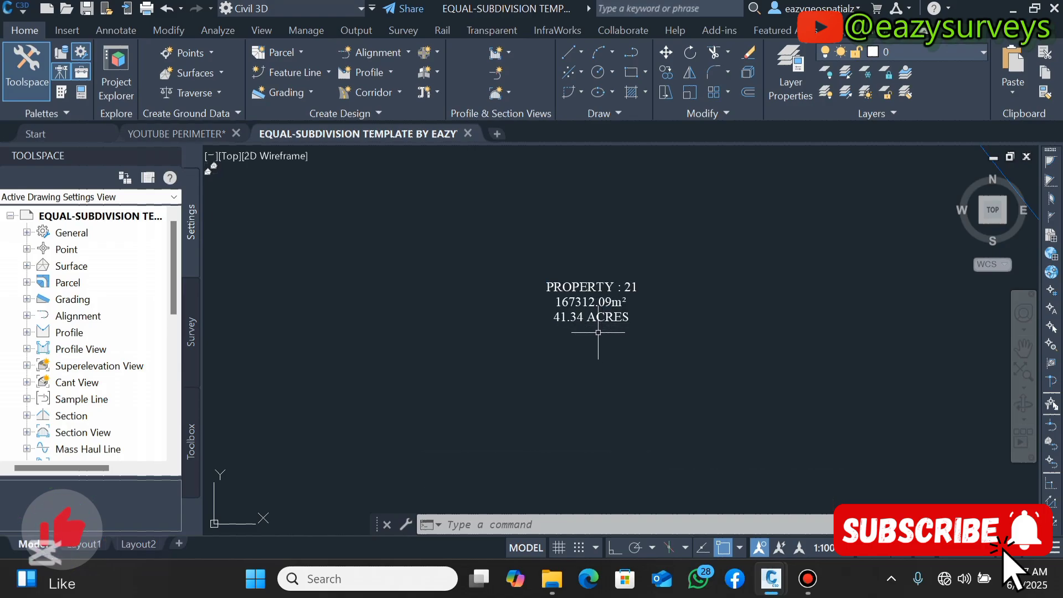
pyautogui.scroll(-5, 598, 333)
pyautogui.moveTo(568, 300); pyautogui.dragTo(587, 329, button='middle')
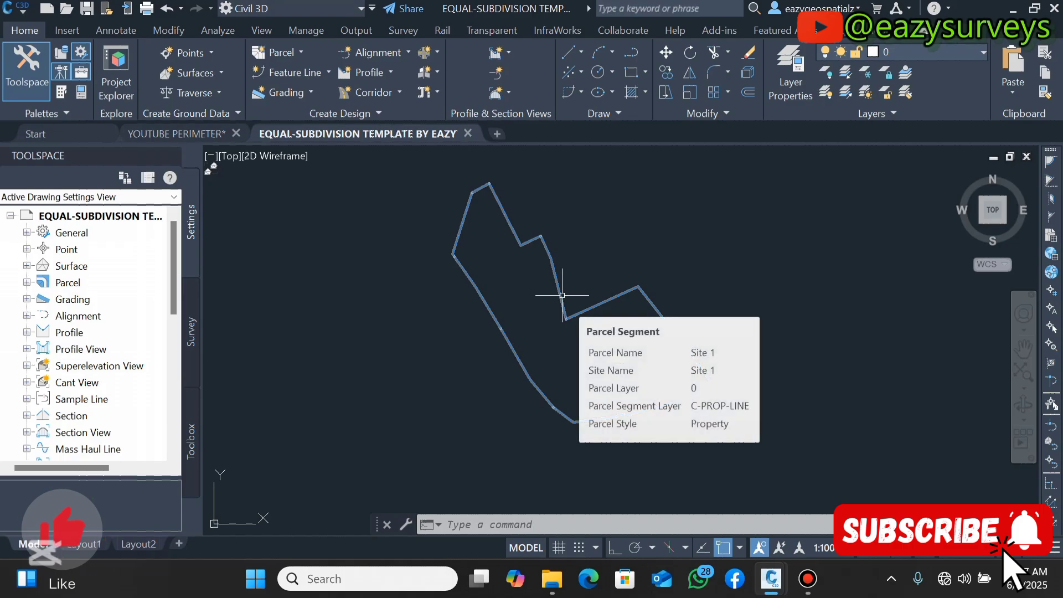
pyautogui.click(498, 526)
pyautogui.write('cal')
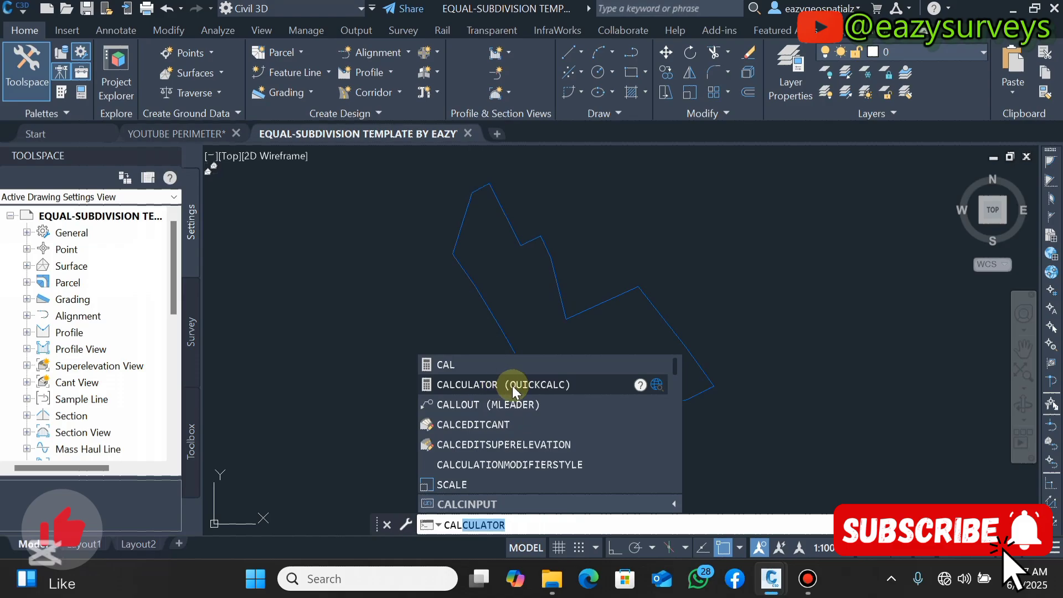
# Open QuickCalc and enter the parcel area 167312.09 in its input field
pyautogui.click(500, 385)
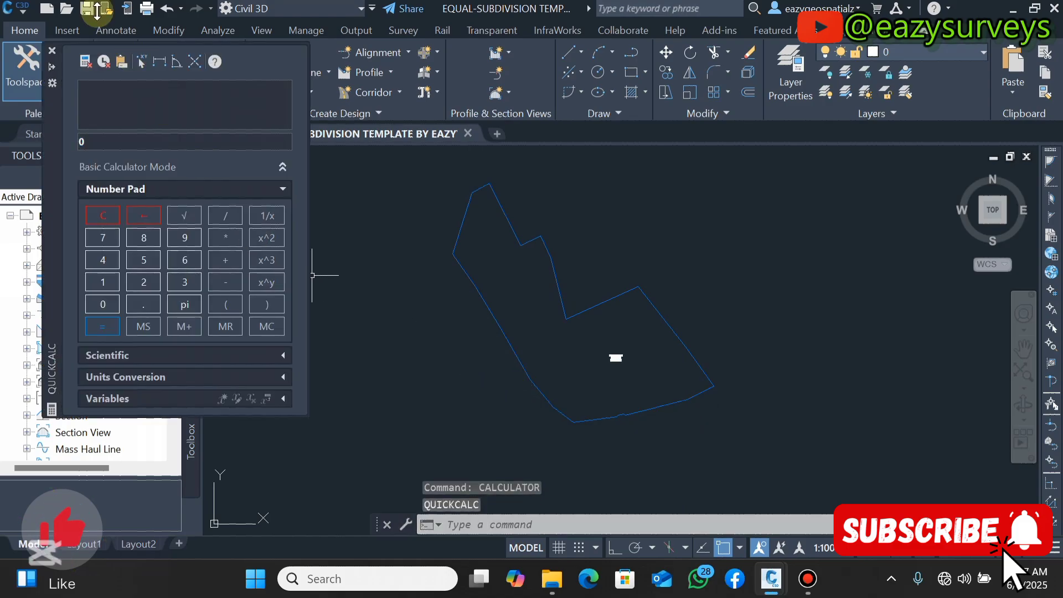
pyautogui.click(124, 195)
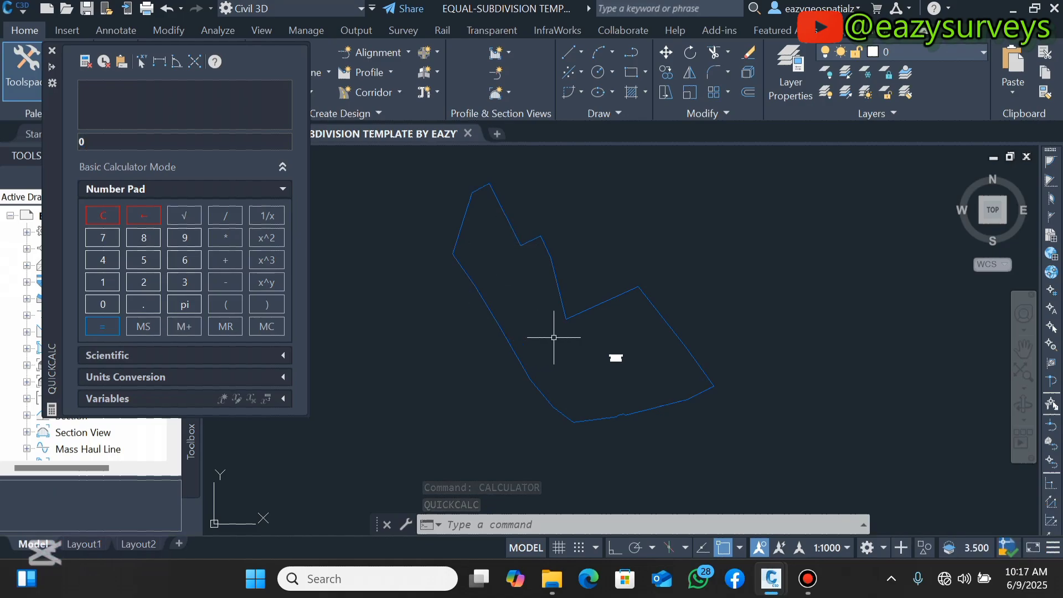
pyautogui.scroll(5, 615, 360)
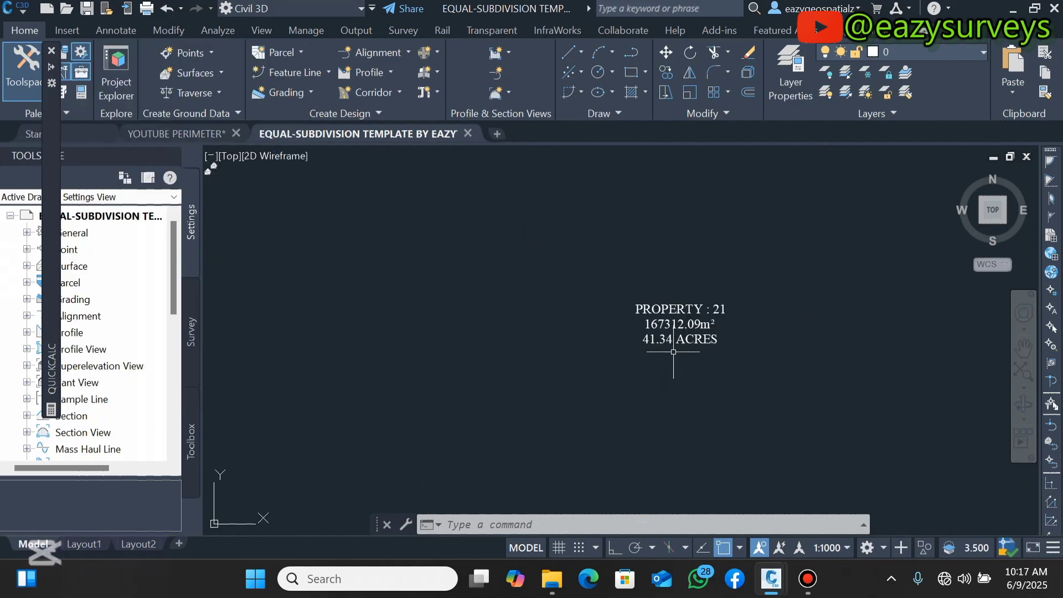
pyautogui.scroll(4, 659, 326)
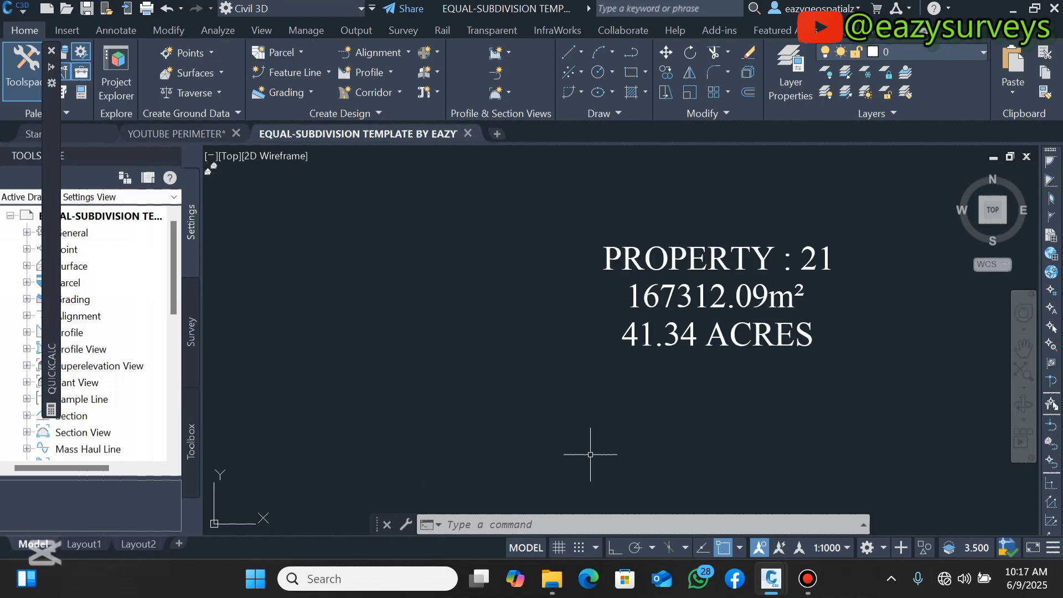
pyautogui.scroll(-8, 612, 427)
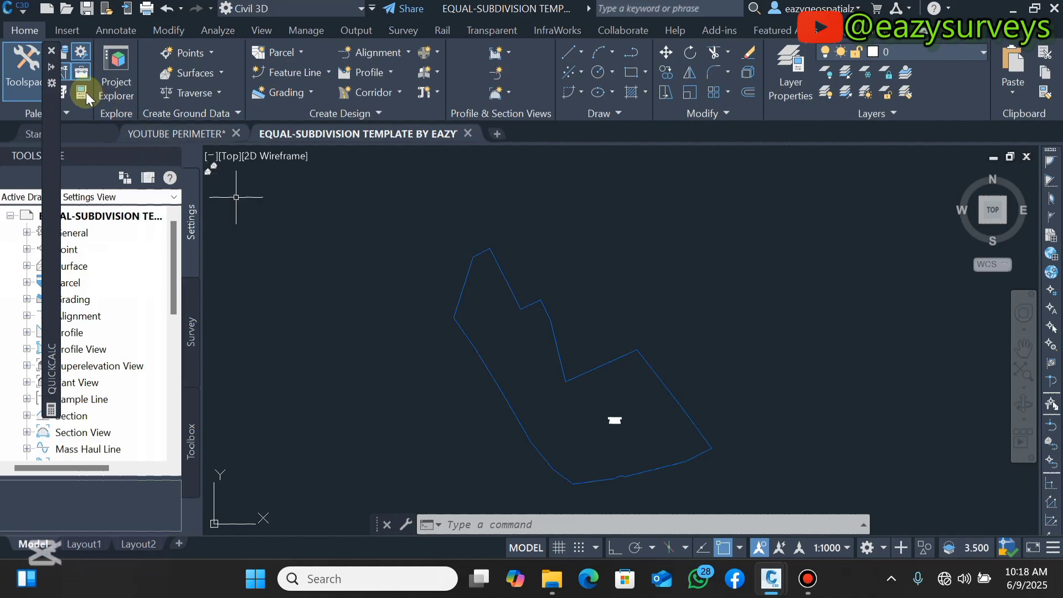
pyautogui.moveTo(51, 67)
pyautogui.click(91, 143)
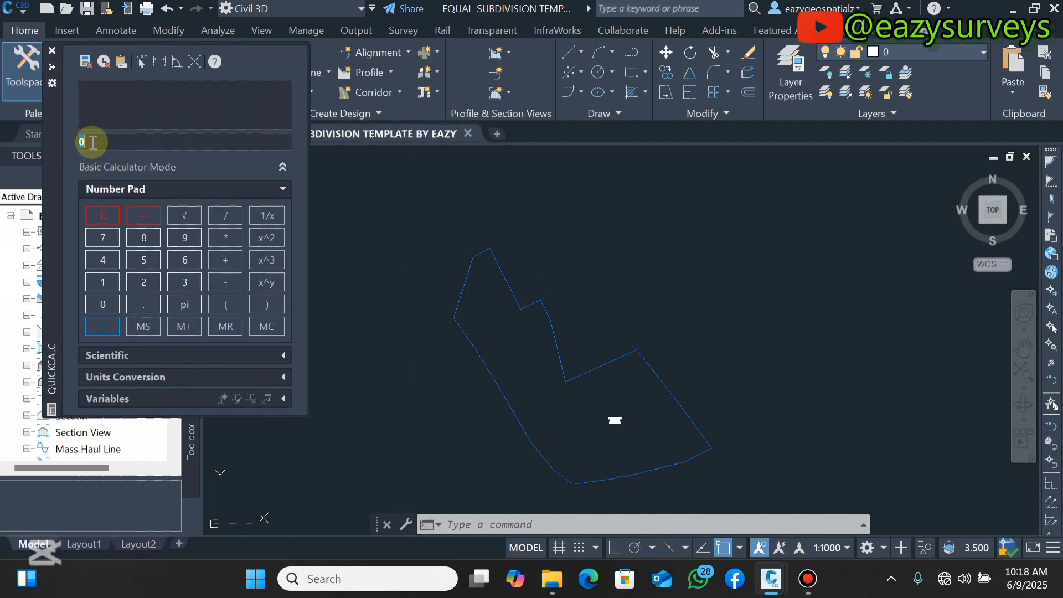
pyautogui.scroll(10, 474, 303)
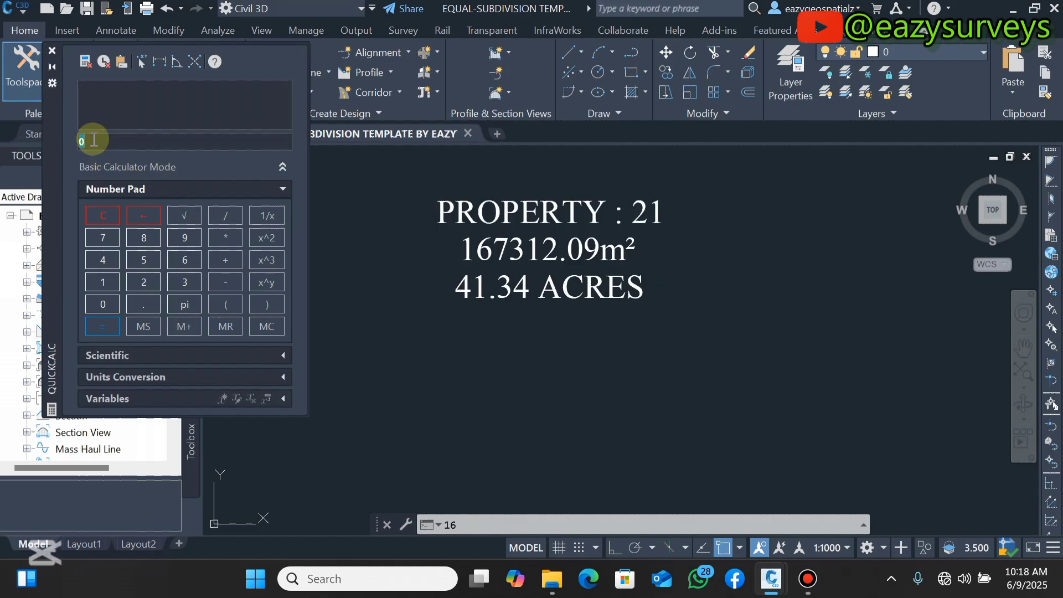
pyautogui.write('167')
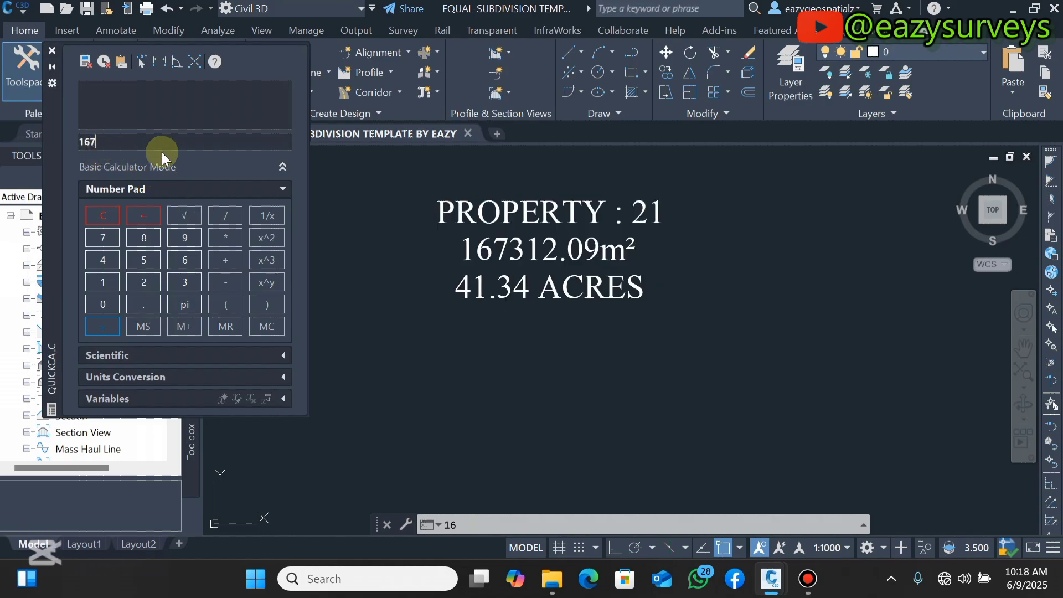
pyautogui.write('312.09')
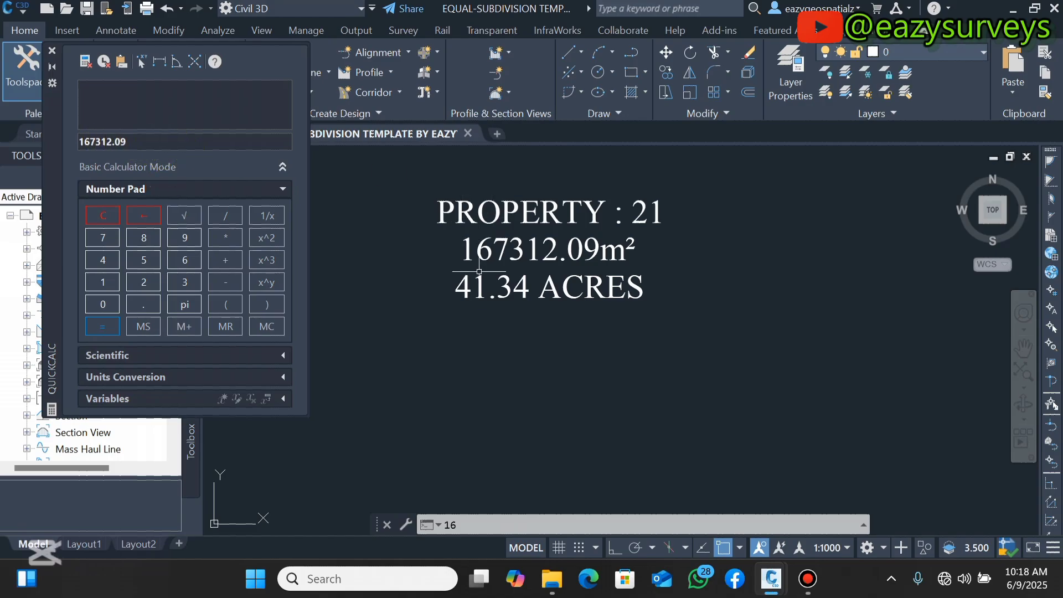
# Divide the area by 5 and copy the 33462.418 result
pyautogui.click(227, 217)
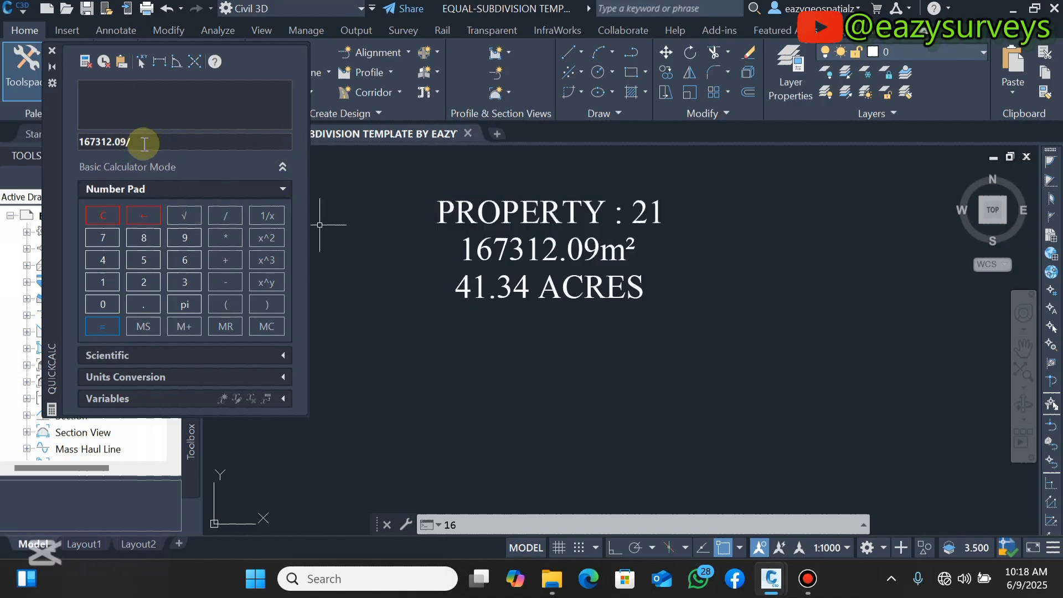
pyautogui.write('5')
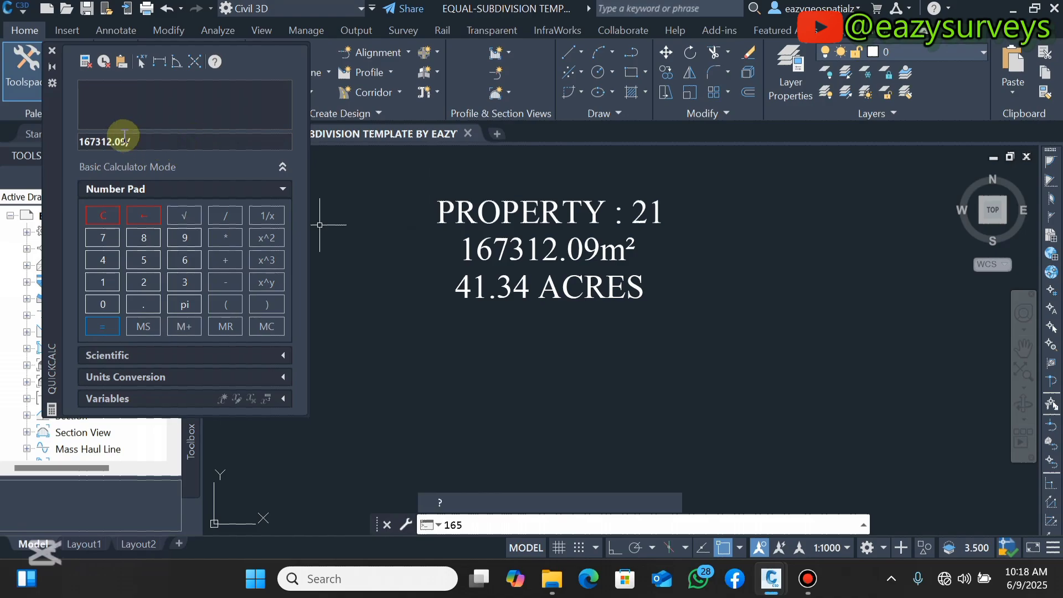
pyautogui.click(136, 141)
pyautogui.write('5')
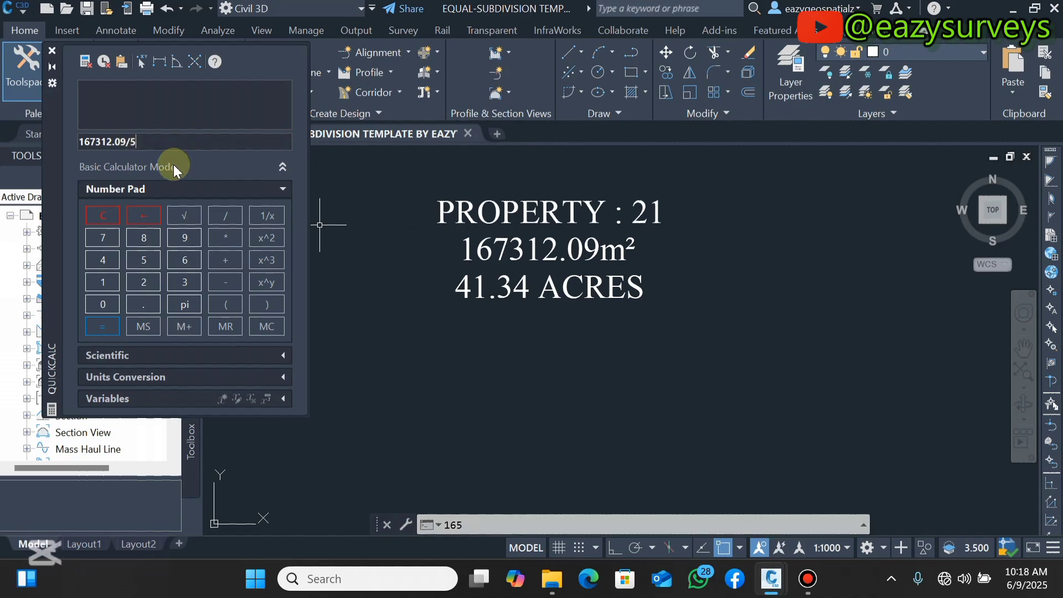
pyautogui.click(96, 326)
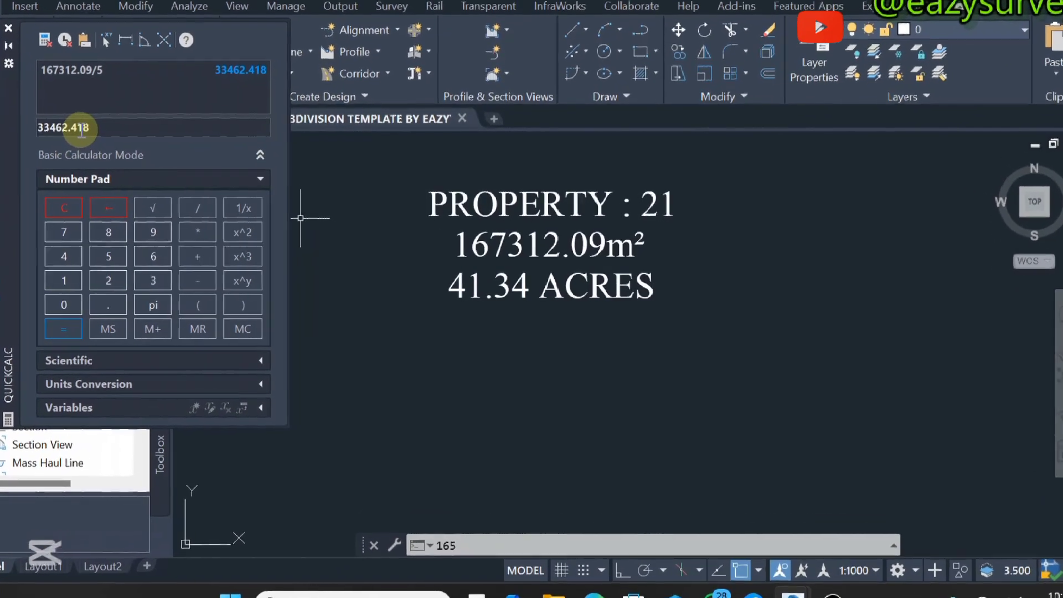
pyautogui.moveTo(81, 128); pyautogui.dragTo(11, 119)
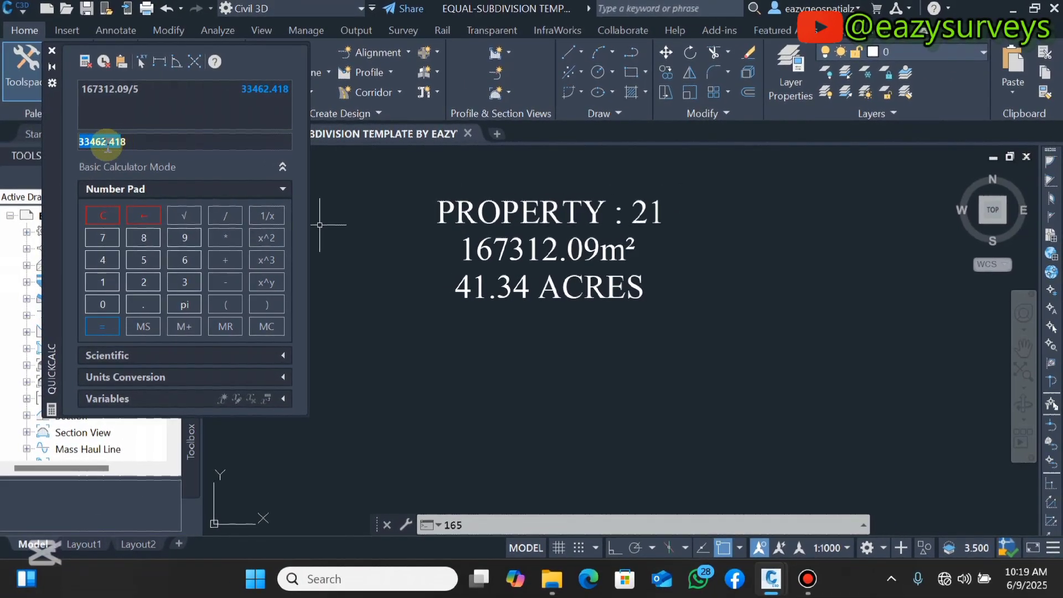
pyautogui.moveTo(107, 147); pyautogui.dragTo(120, 145)
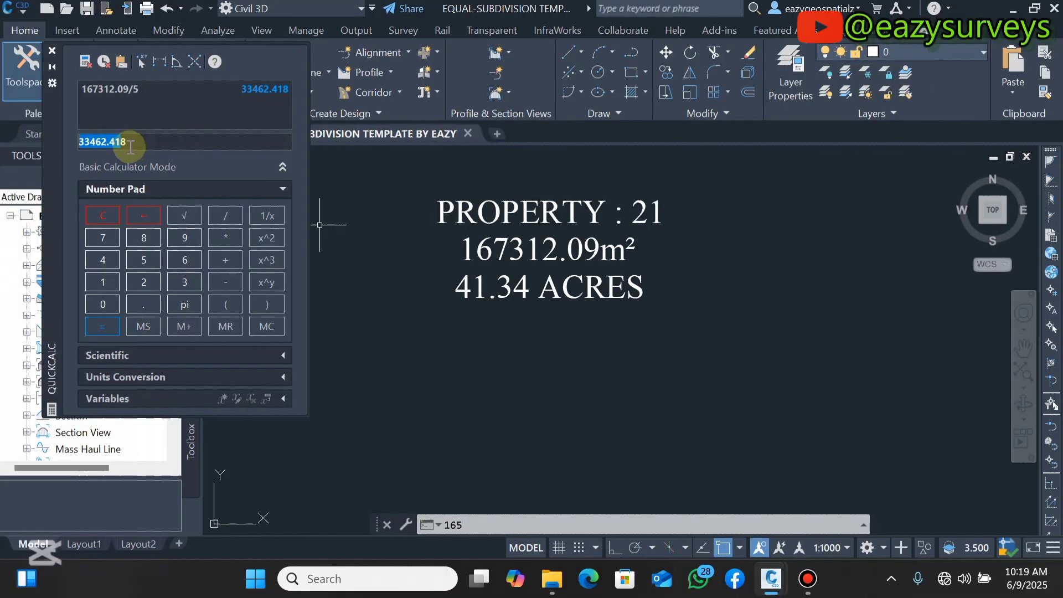
pyautogui.rightClick(61, 128)
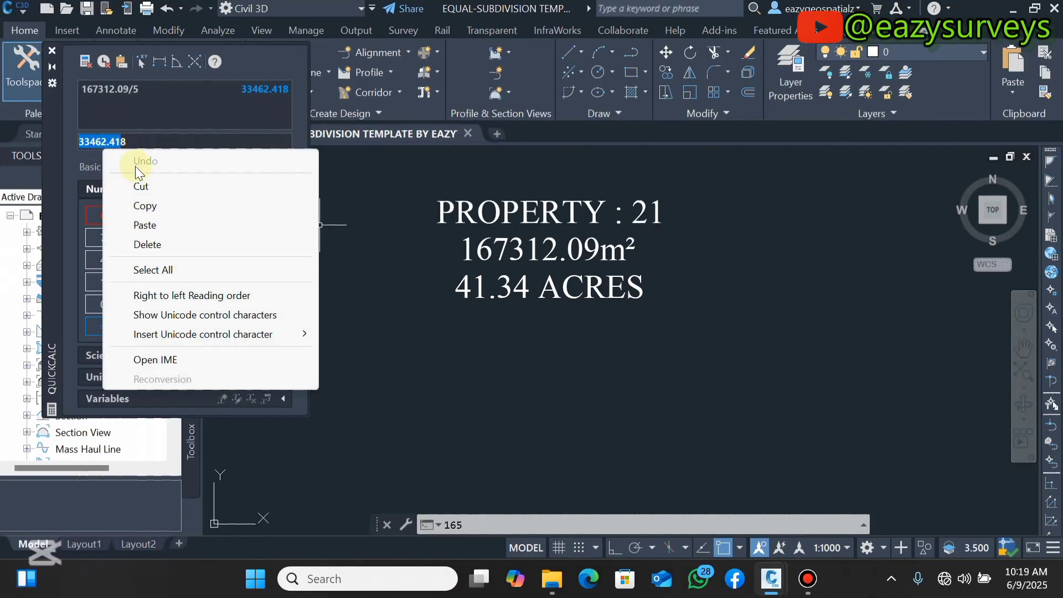
pyautogui.click(153, 207)
# Hide the calculator and open the Parcel Layout Tools toolbar
pyautogui.click(52, 70)
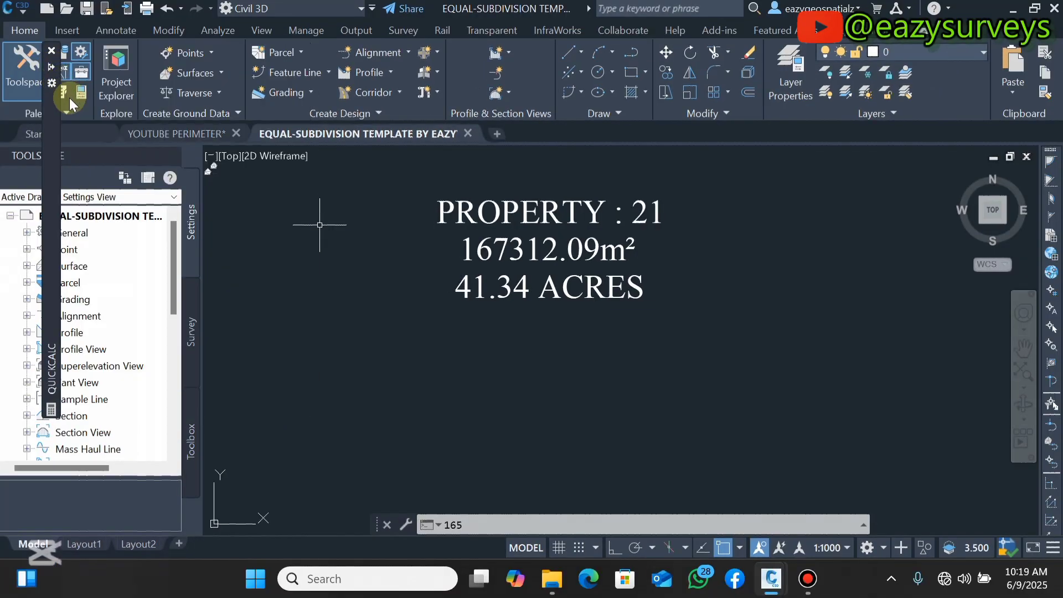
pyautogui.scroll(-5, 662, 319)
pyautogui.scroll(-4, 662, 319)
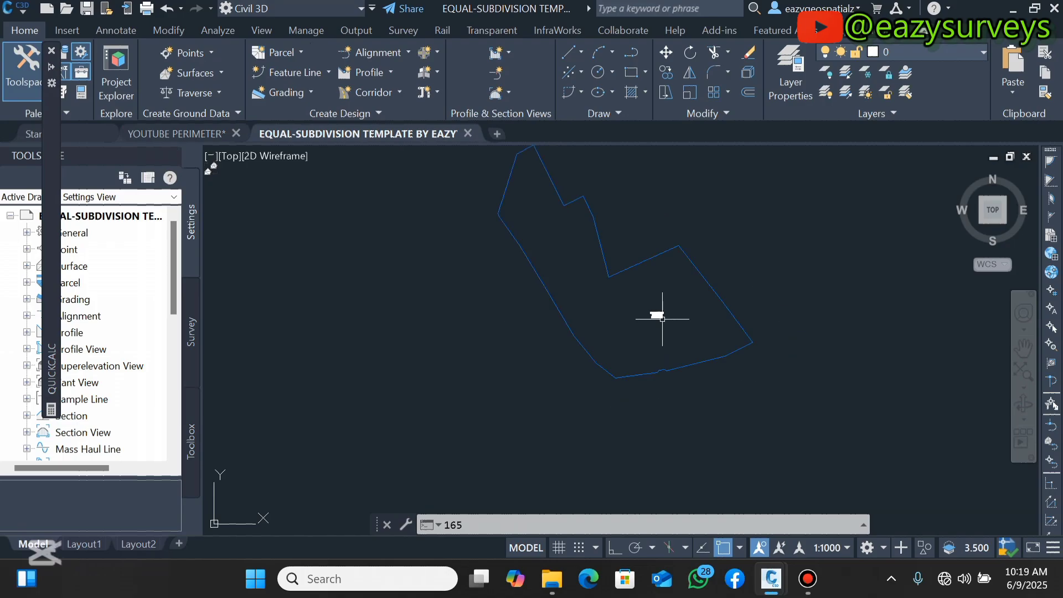
pyautogui.click(300, 52)
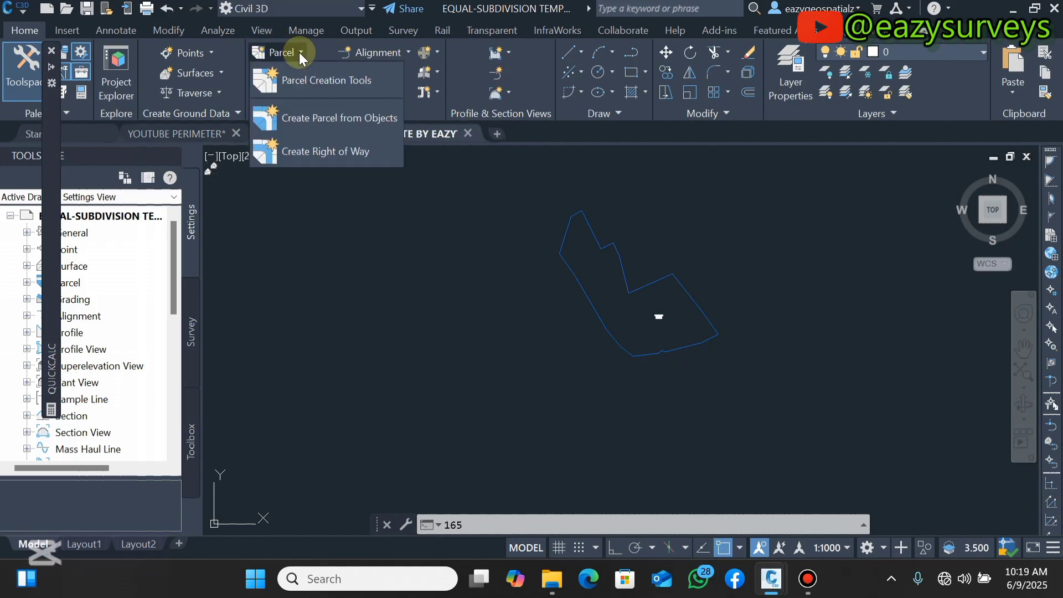
pyautogui.click(322, 83)
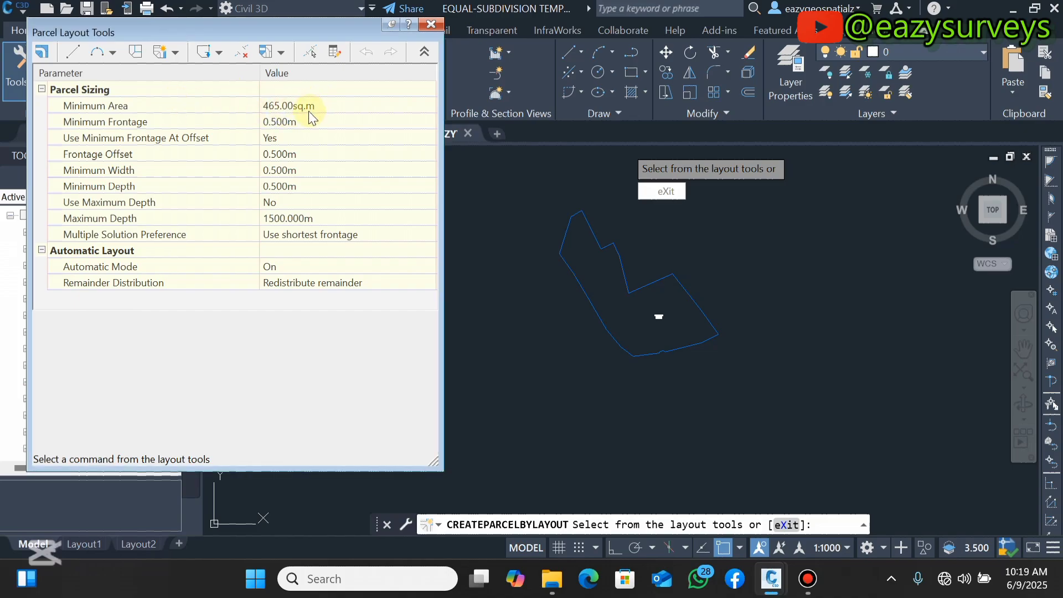
# Paste 33462.41 sq.m into the Minimum Area value
pyautogui.click(292, 107)
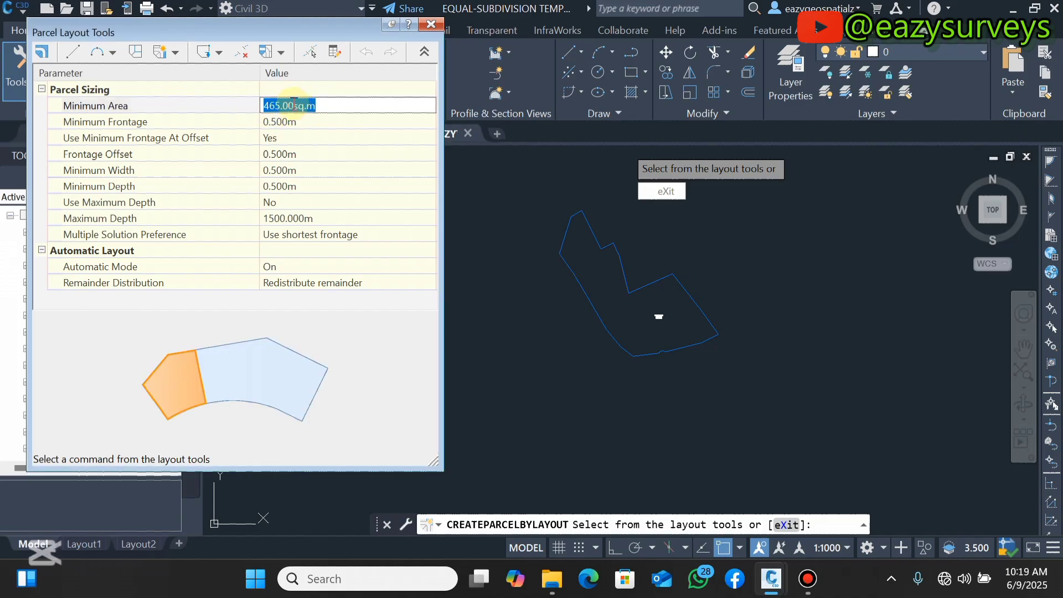
pyautogui.moveTo(294, 106); pyautogui.dragTo(256, 110)
pyautogui.rightClick(274, 109)
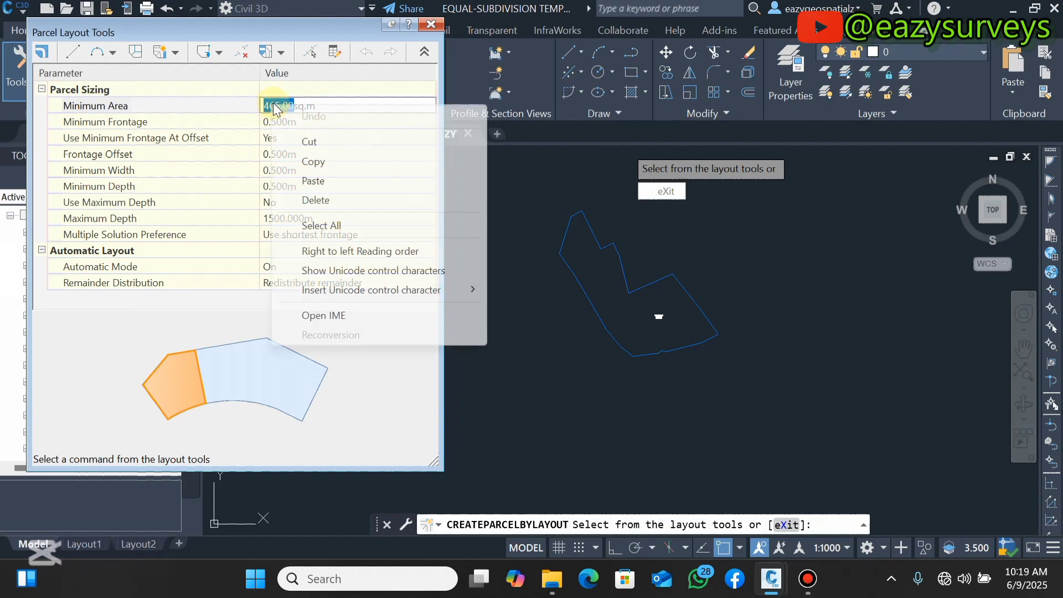
pyautogui.click(323, 182)
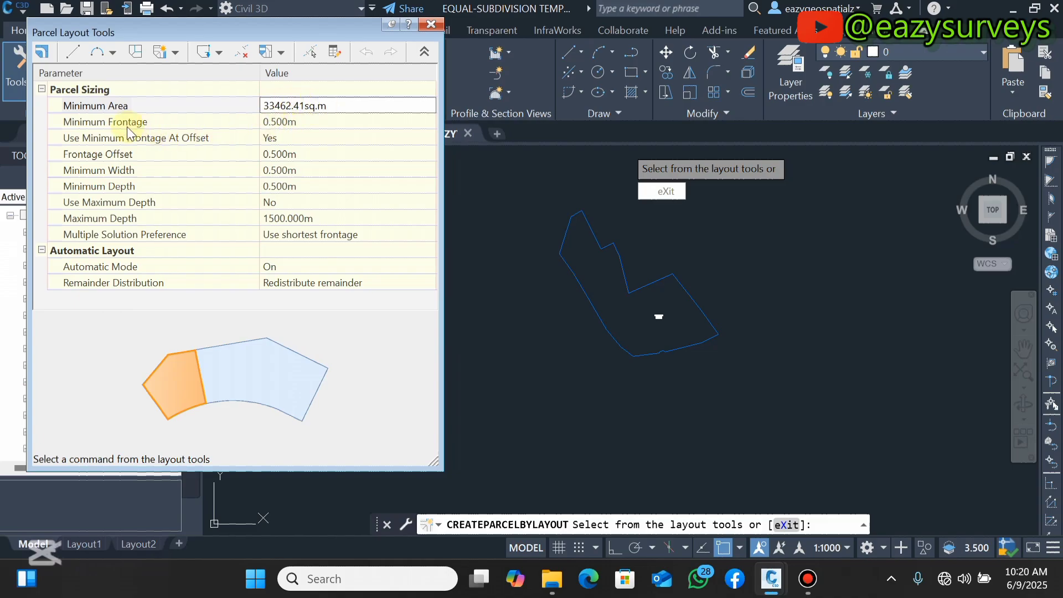
pyautogui.click(287, 121)
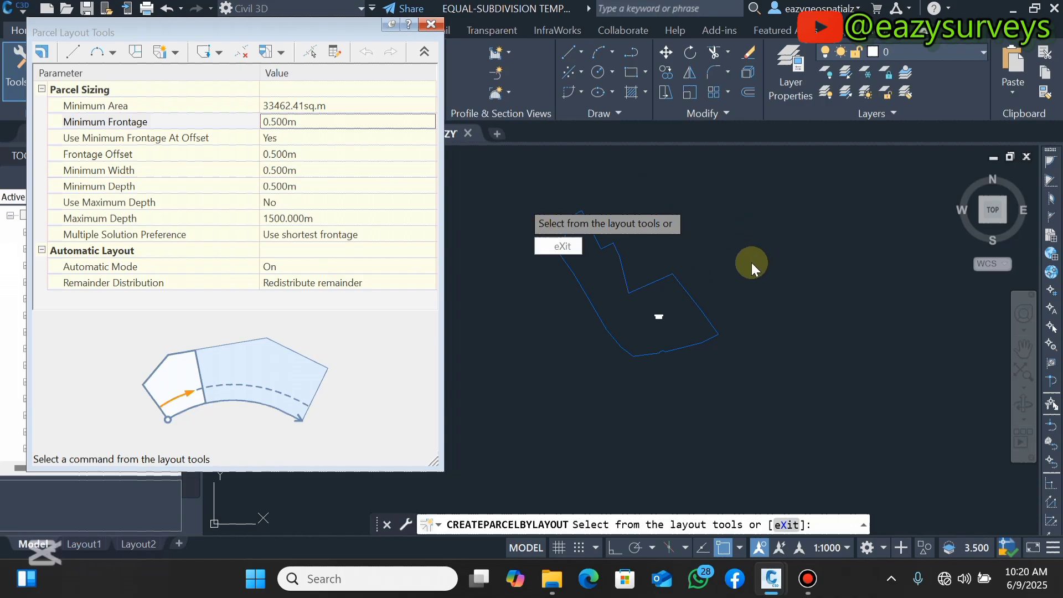
pyautogui.click(280, 123)
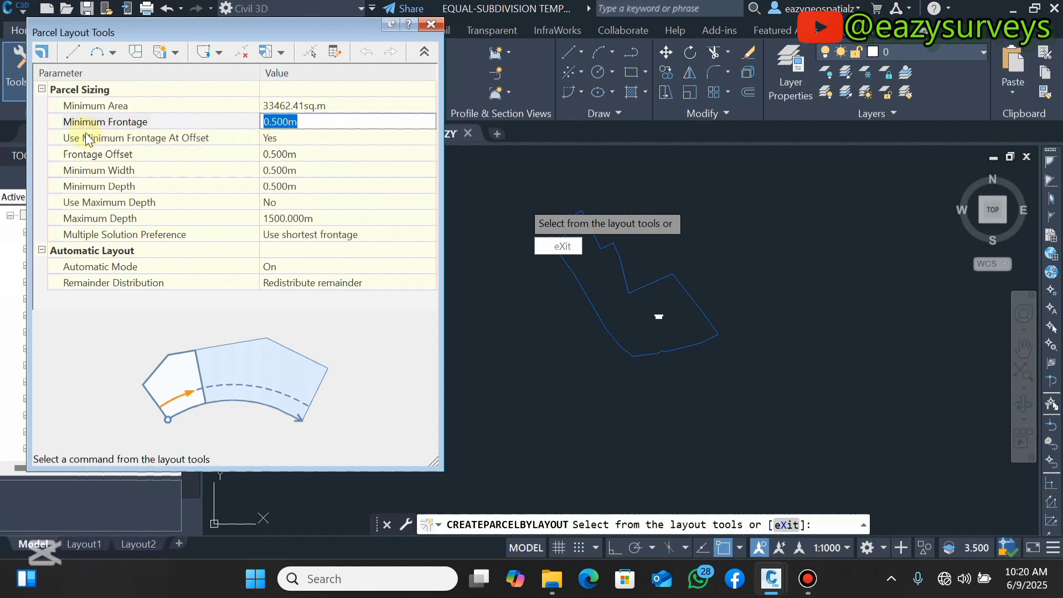
pyautogui.click(284, 140)
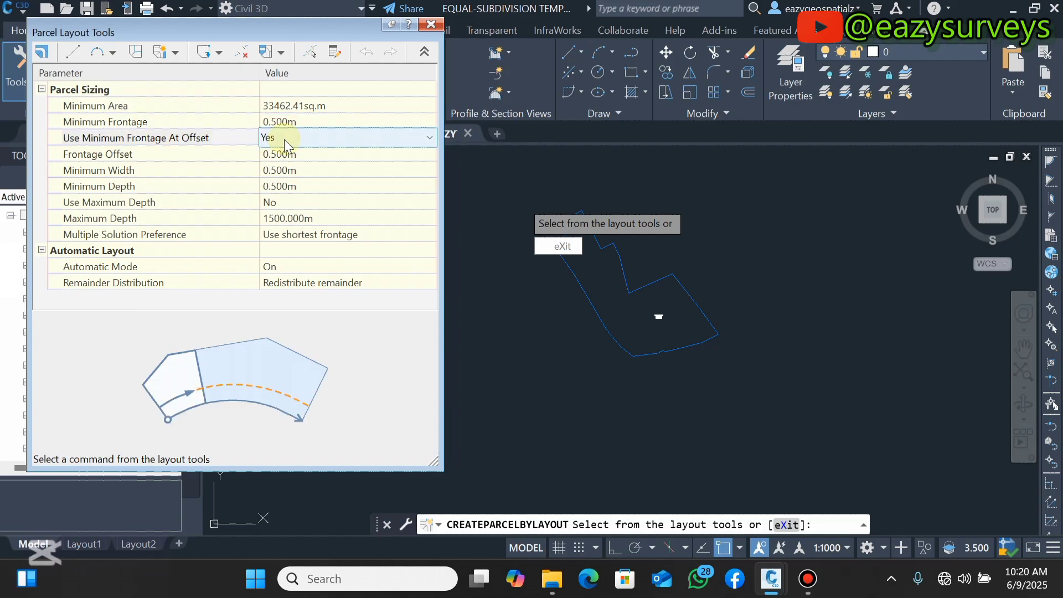
pyautogui.click(276, 169)
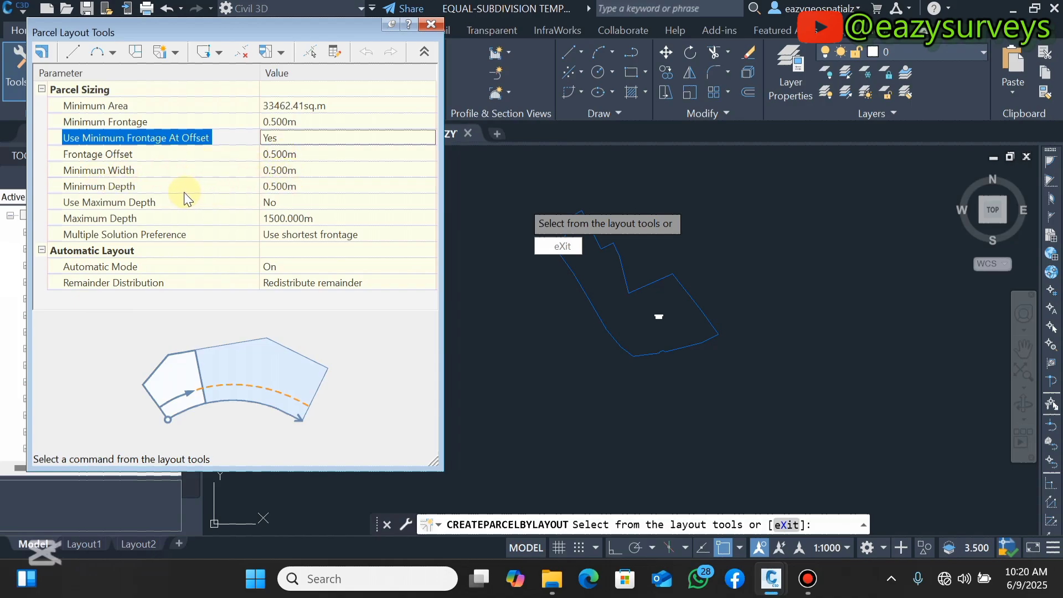
pyautogui.click(128, 186)
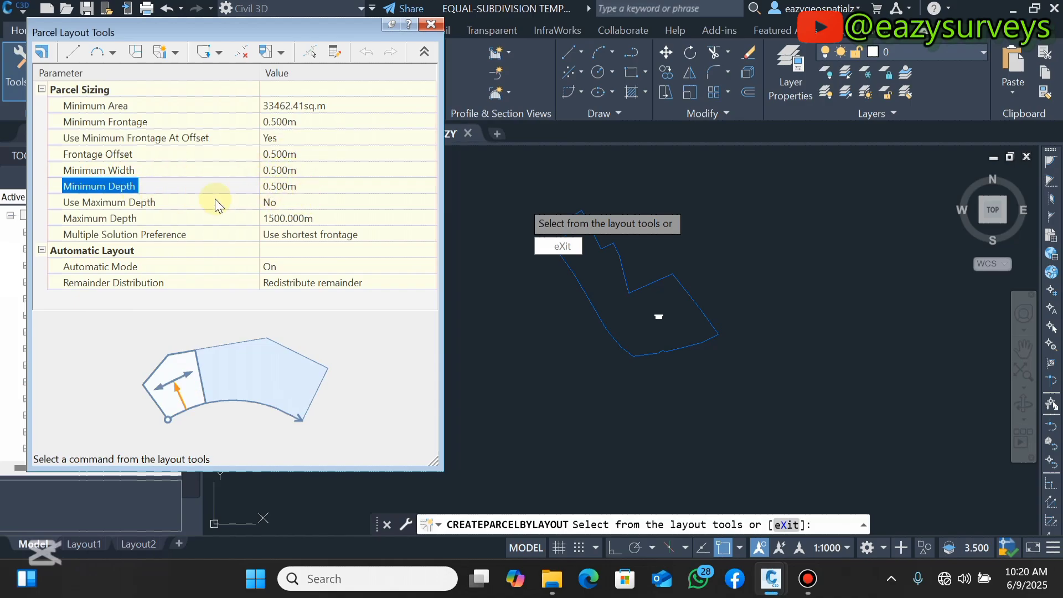
pyautogui.click(259, 201)
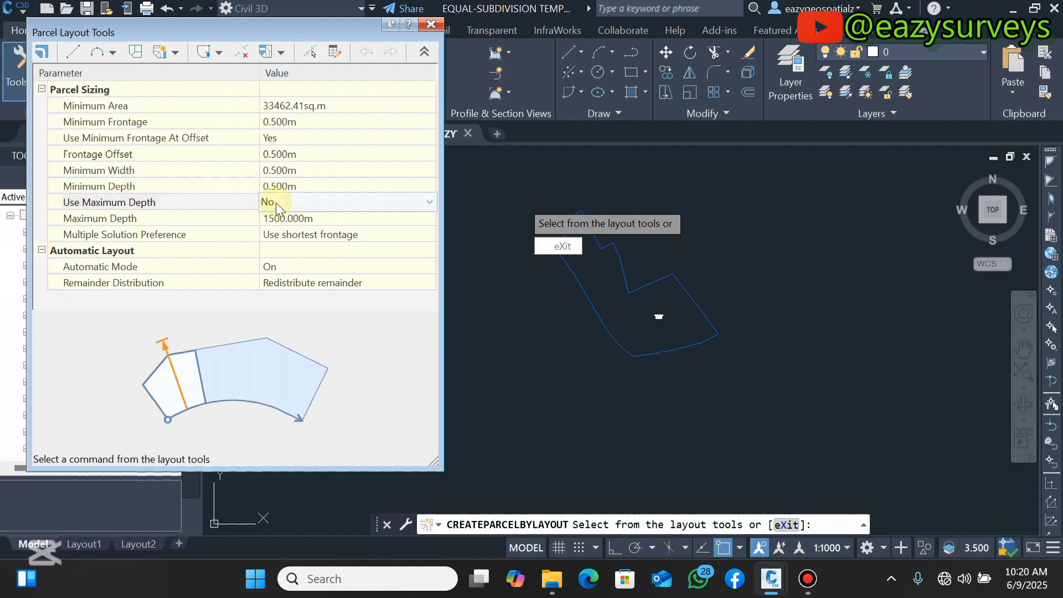
pyautogui.click(271, 203)
pyautogui.click(277, 218)
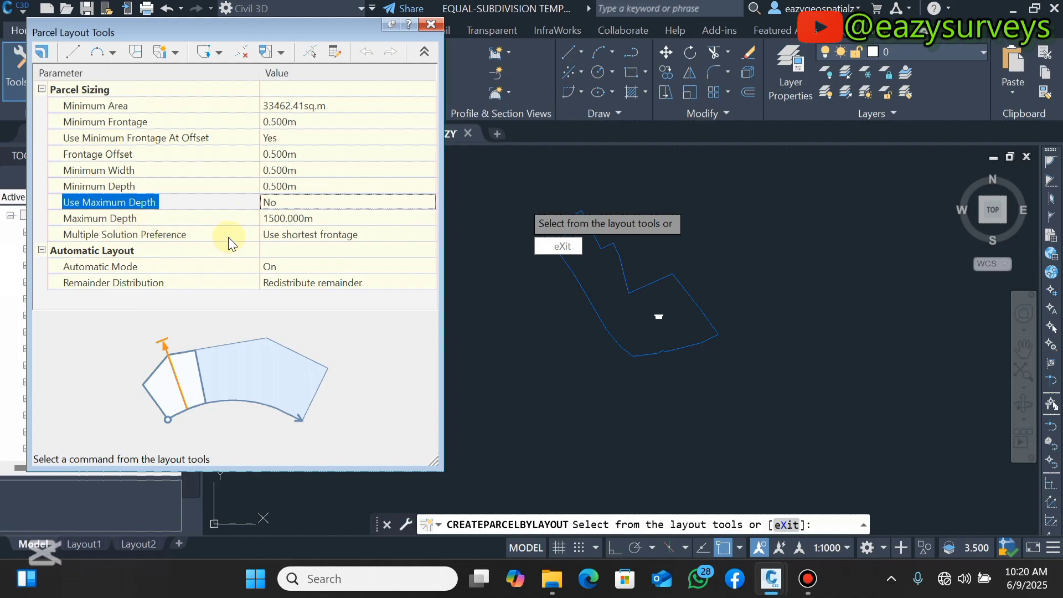
pyautogui.click(316, 237)
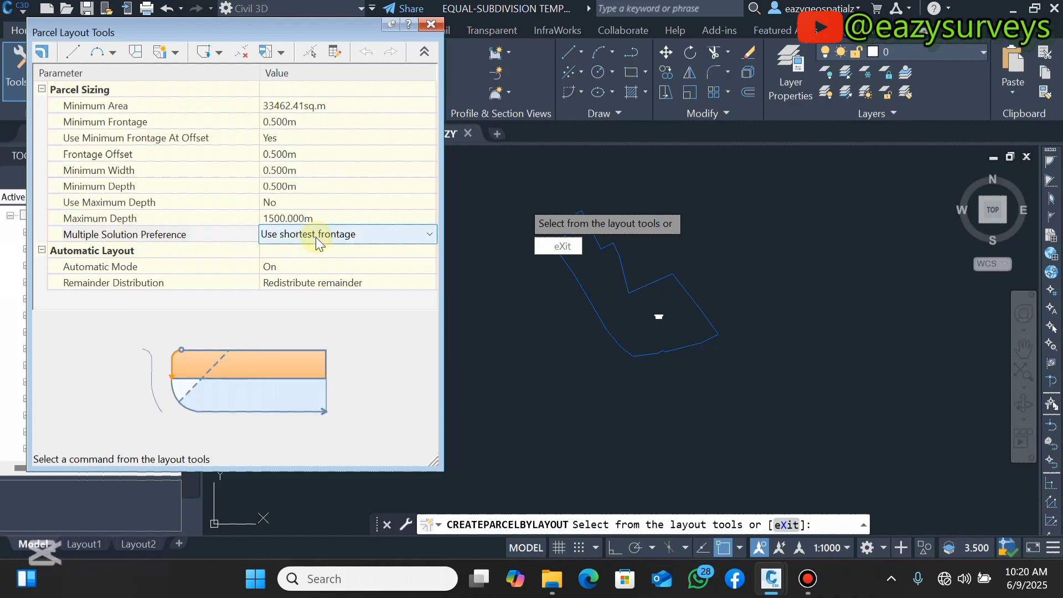
pyautogui.click(316, 236)
pyautogui.click(309, 252)
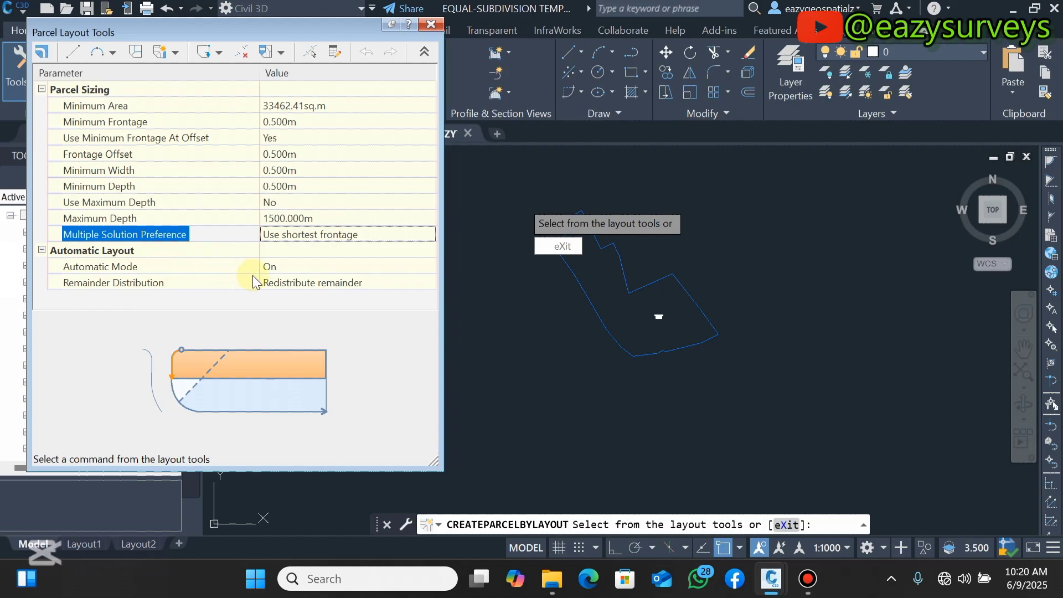
pyautogui.click(285, 268)
pyautogui.click(284, 268)
pyautogui.click(284, 267)
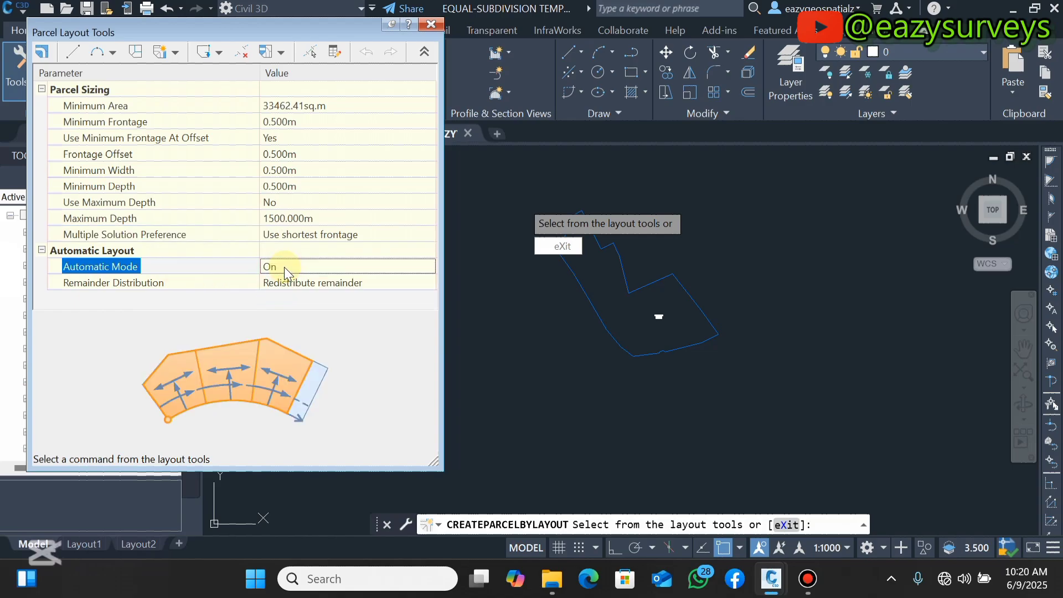
pyautogui.click(286, 256)
pyautogui.click(287, 269)
pyautogui.click(286, 270)
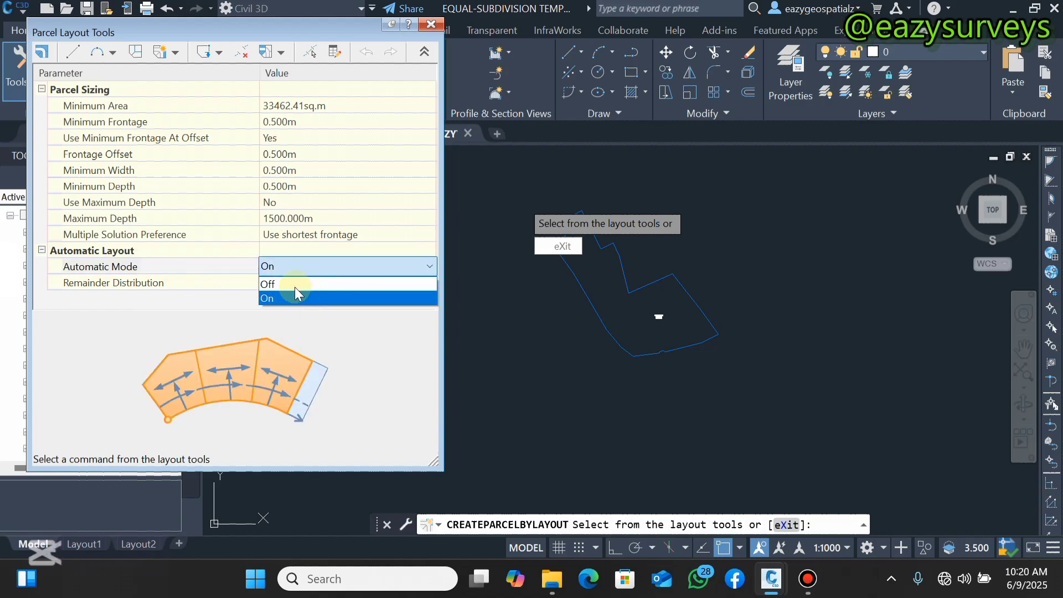
pyautogui.click(284, 294)
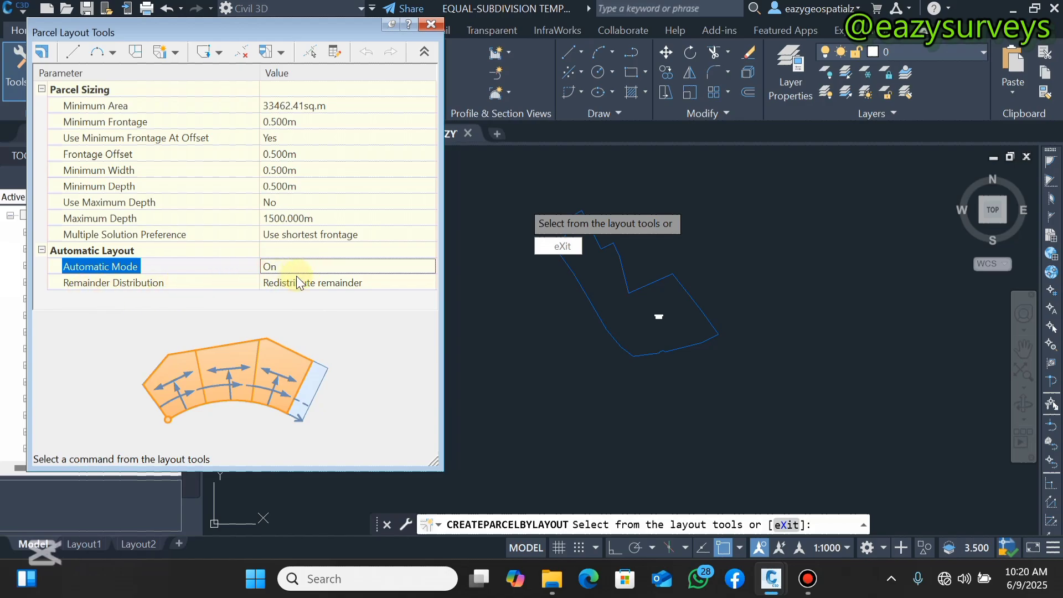
pyautogui.click(297, 282)
pyautogui.click(296, 283)
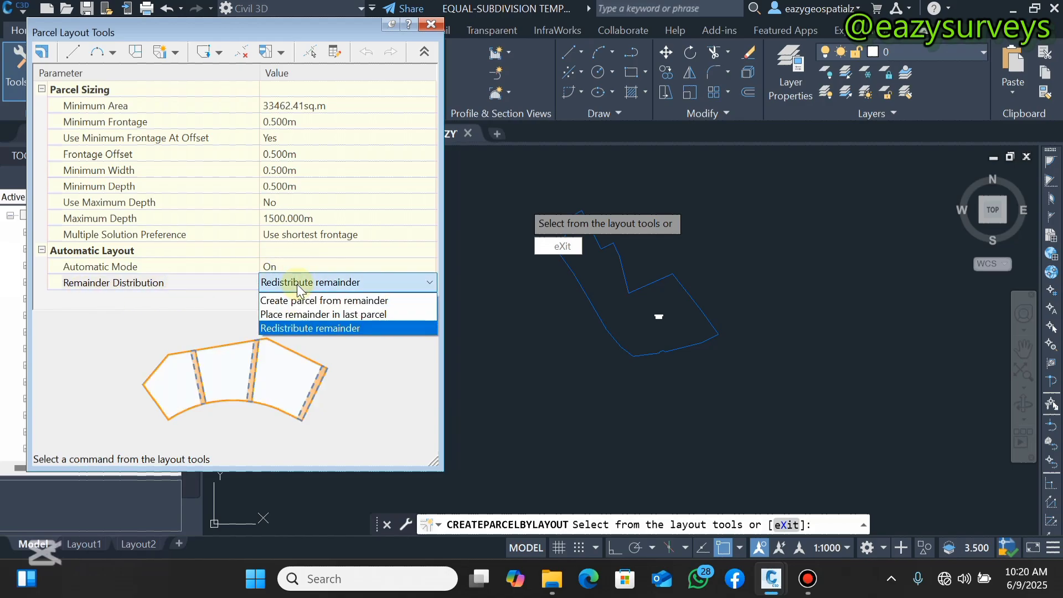
pyautogui.click(327, 328)
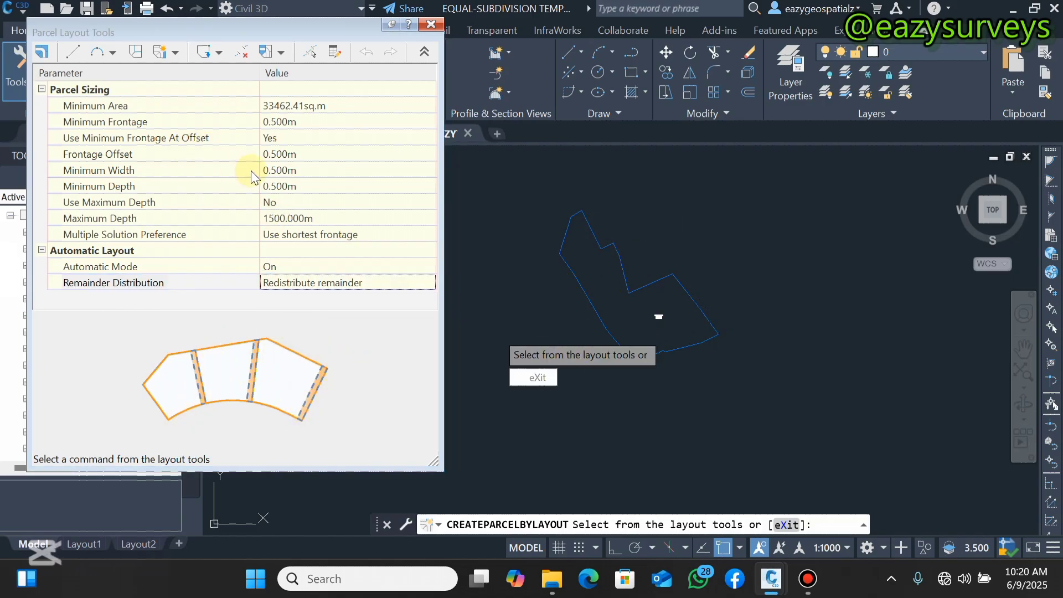
# Start Slide Line - Create with the Property parcel style and Name Square meter & Acres area labels
pyautogui.click(176, 53)
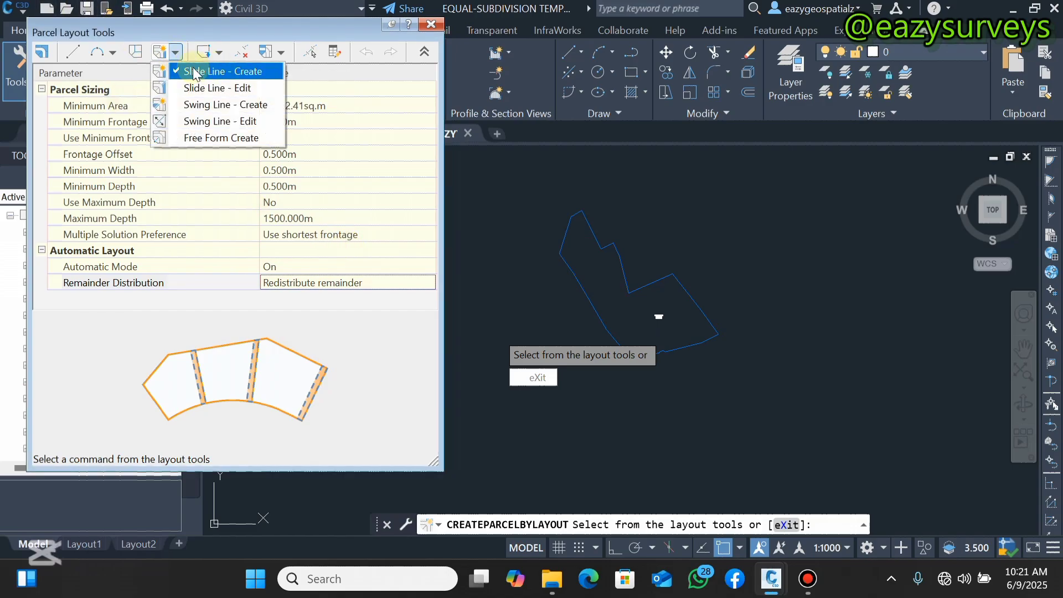
pyautogui.click(245, 75)
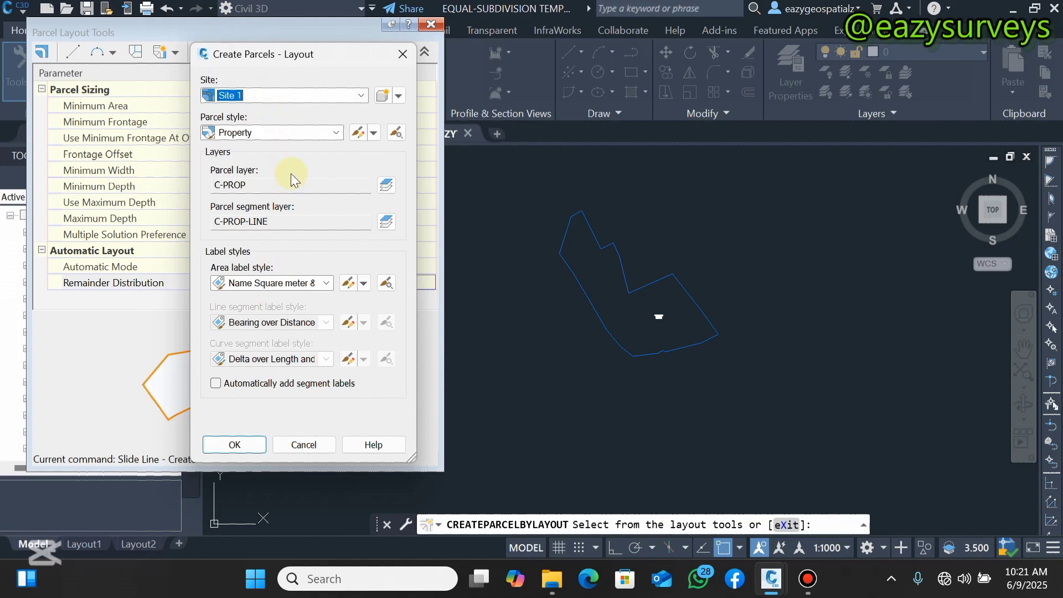
pyautogui.click(336, 131)
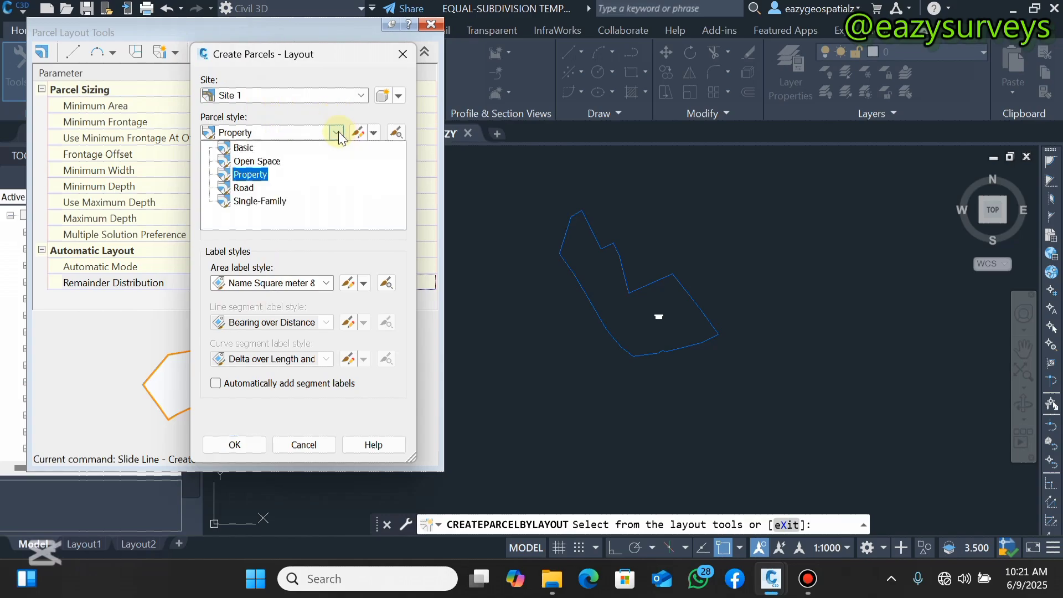
pyautogui.click(258, 174)
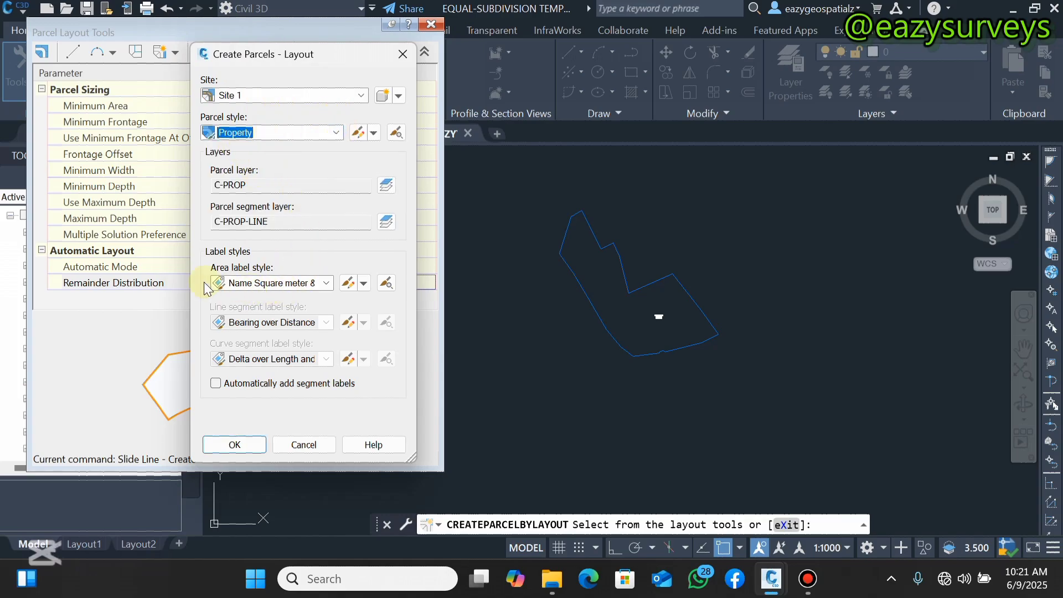
pyautogui.click(326, 283)
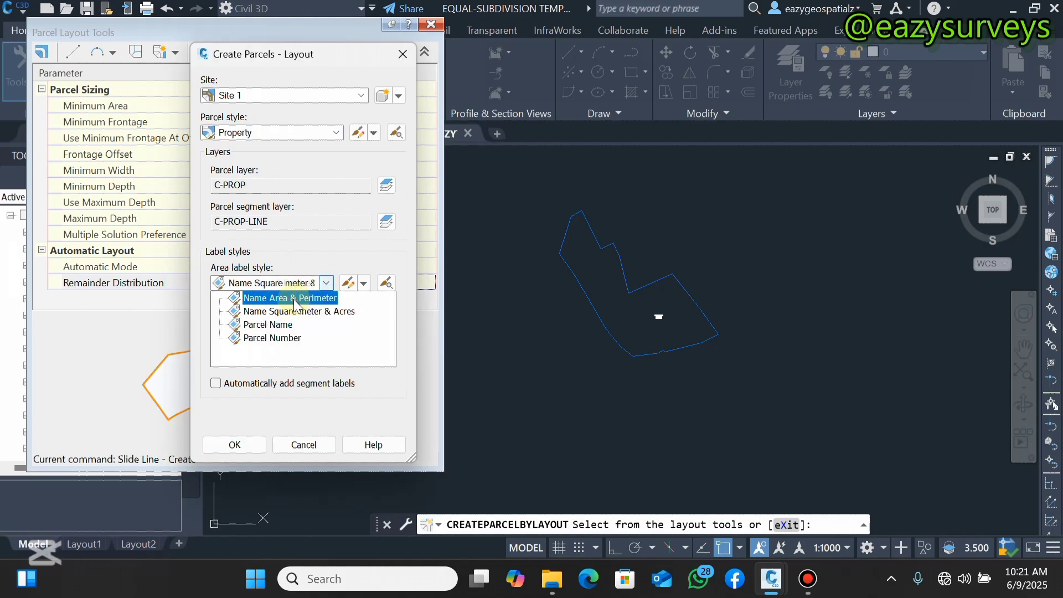
pyautogui.click(306, 313)
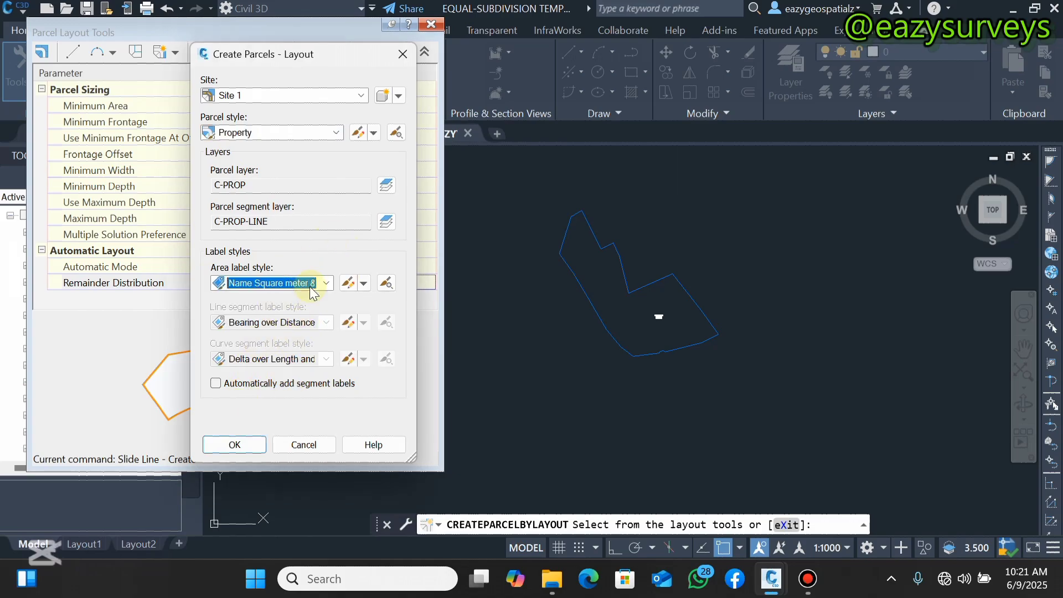
pyautogui.click(235, 444)
# Select the irregular parcel to subdivide, keep object snap on, and frame the parcel in view
pyautogui.scroll(2, 649, 326)
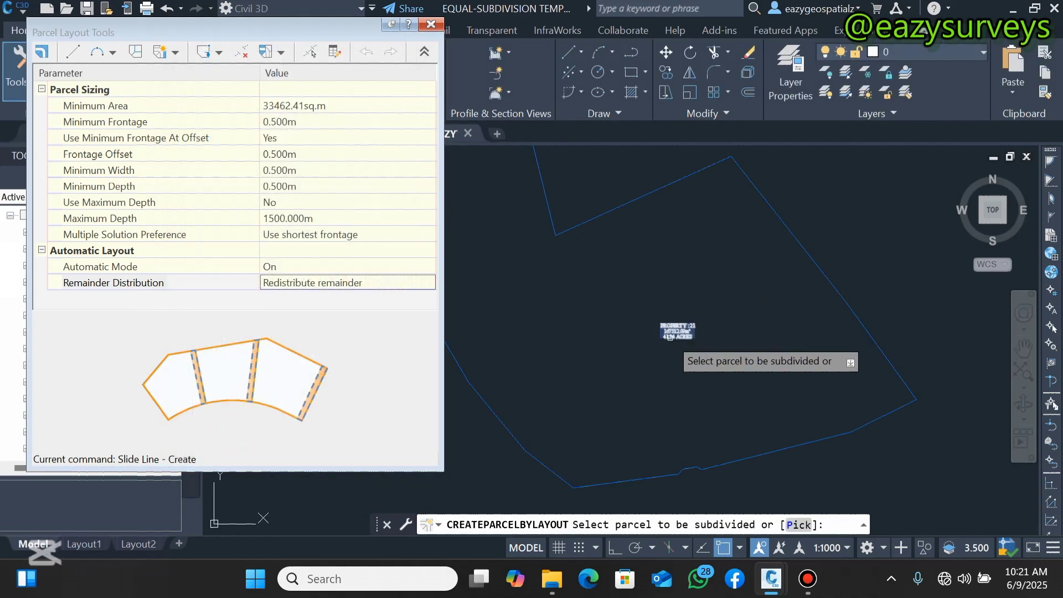
pyautogui.click(688, 326)
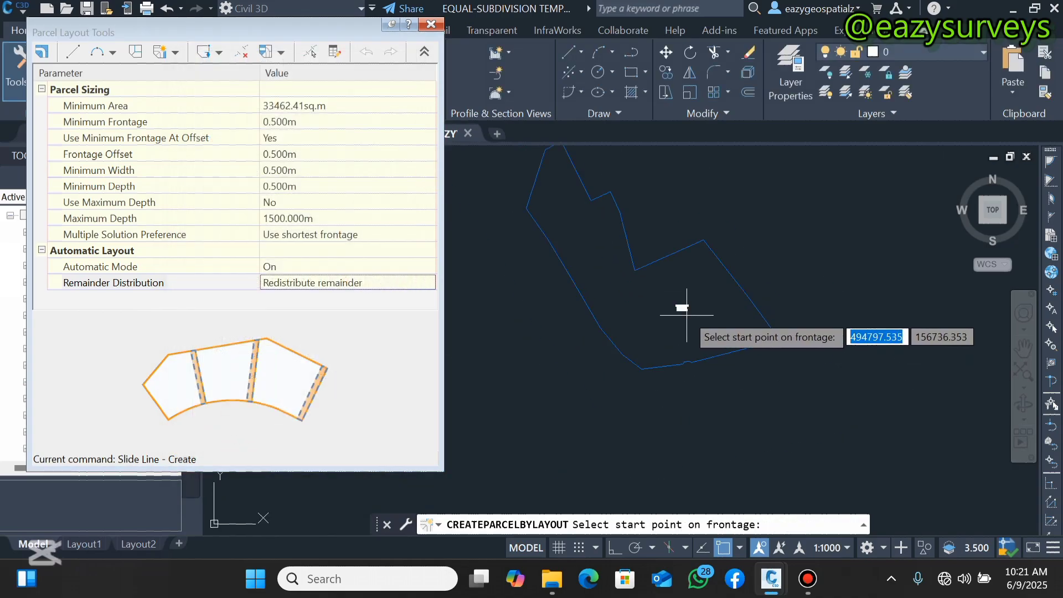
pyautogui.click(724, 547)
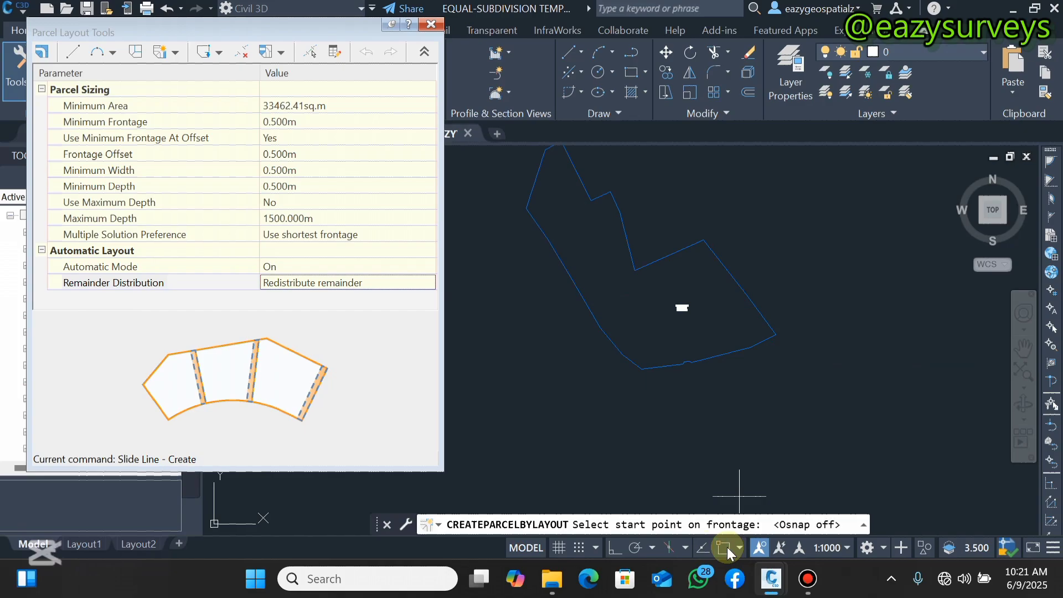
pyautogui.click(724, 547)
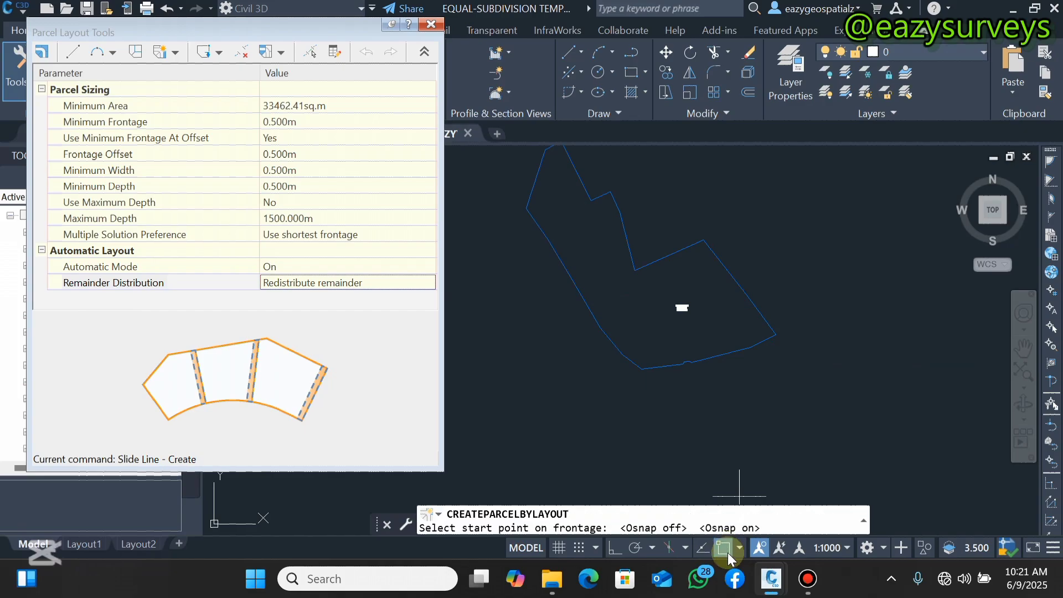
pyautogui.scroll(-2, 798, 343)
pyautogui.scroll(2, 739, 452)
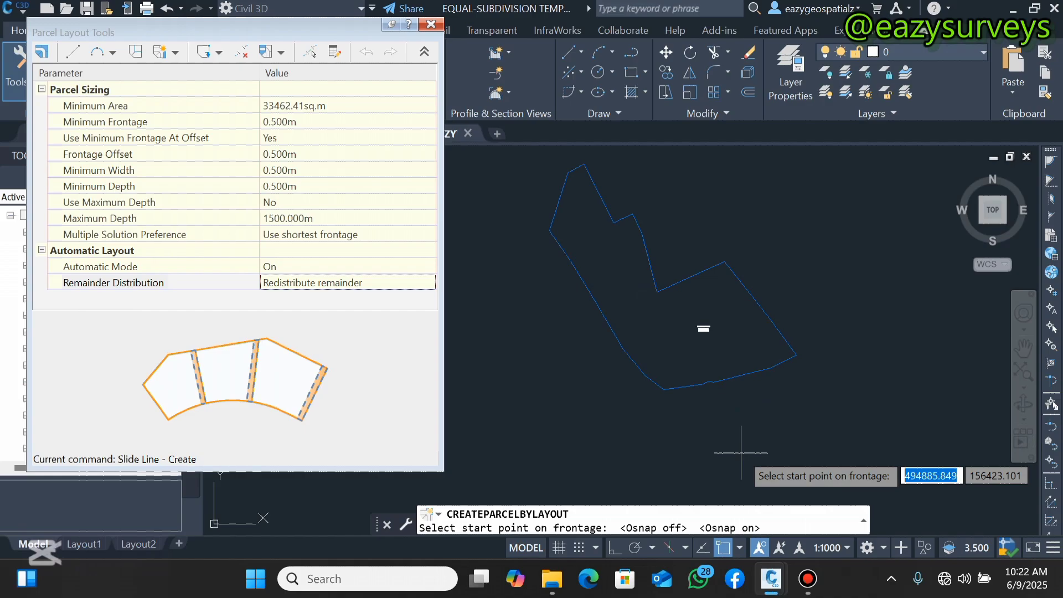
pyautogui.moveTo(724, 423); pyautogui.dragTo(771, 441, button='middle')
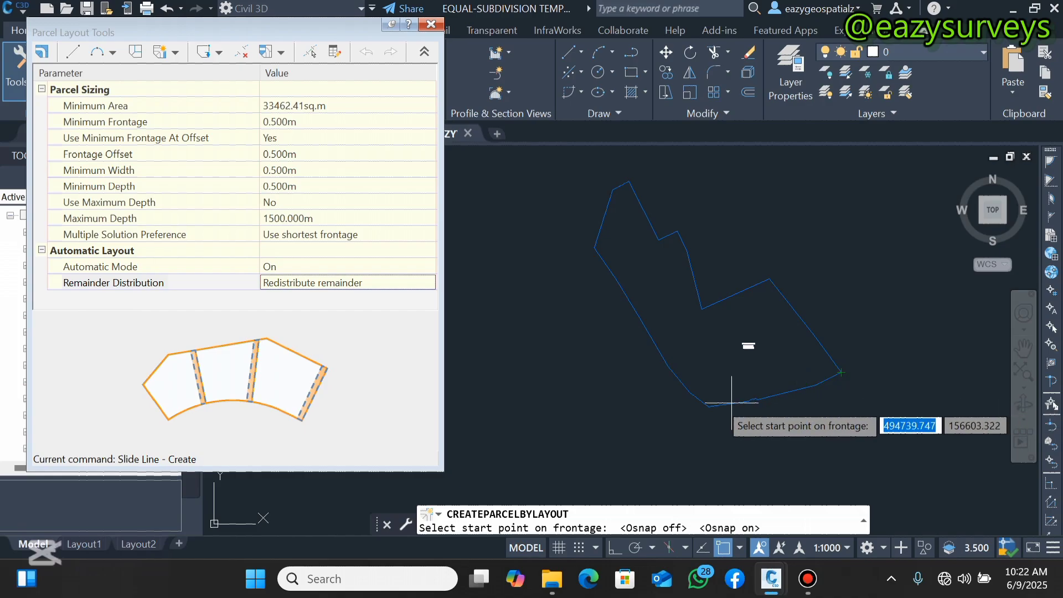
pyautogui.scroll(-2, 706, 408)
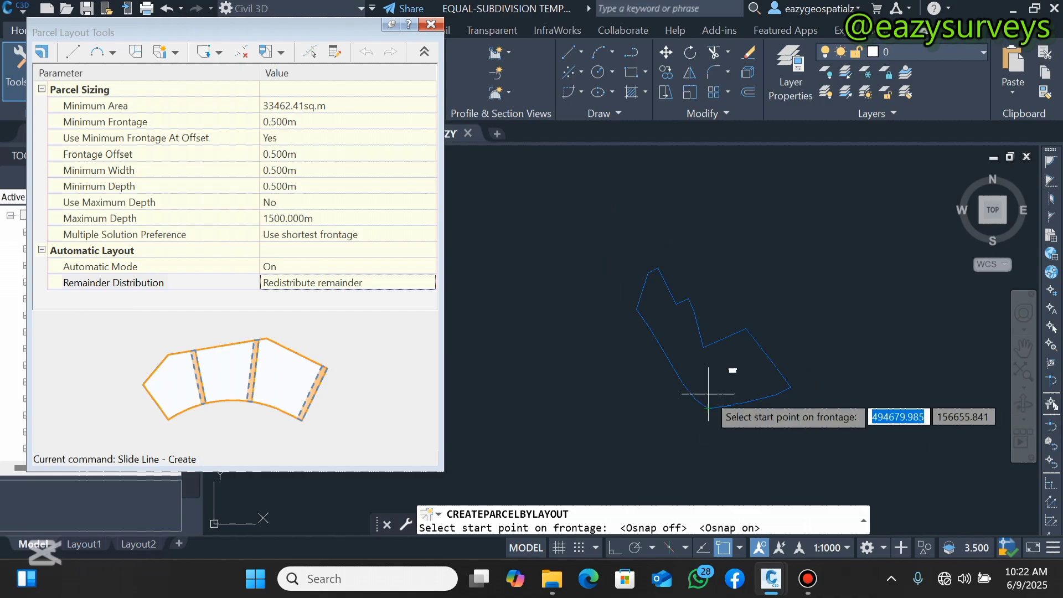
pyautogui.scroll(2, 708, 394)
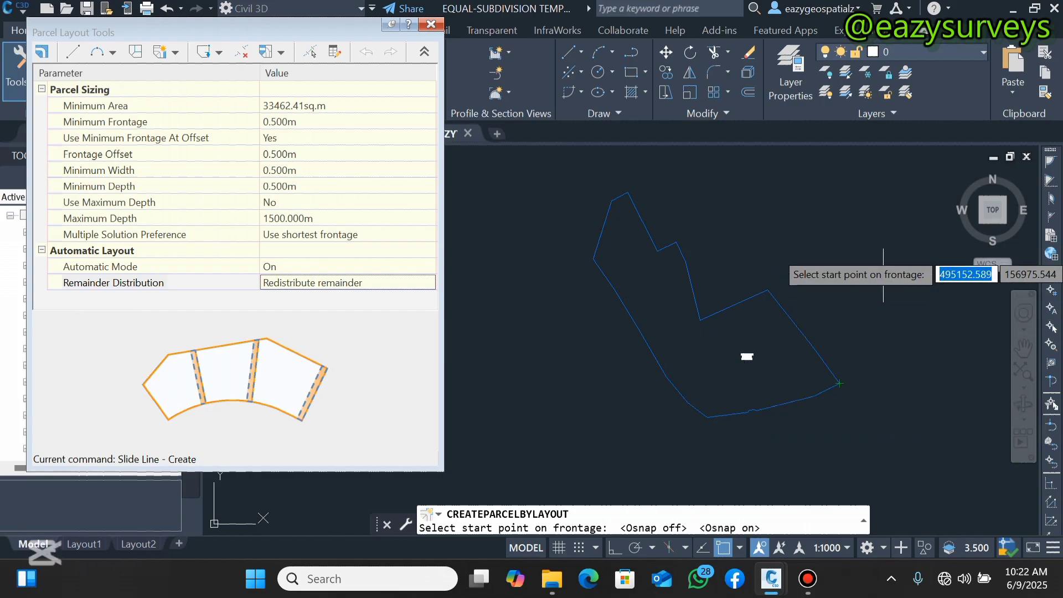
# Set the frontage from the lower-right corner to the top vertex and pick the angle to preview five lots
pyautogui.click(839, 382)
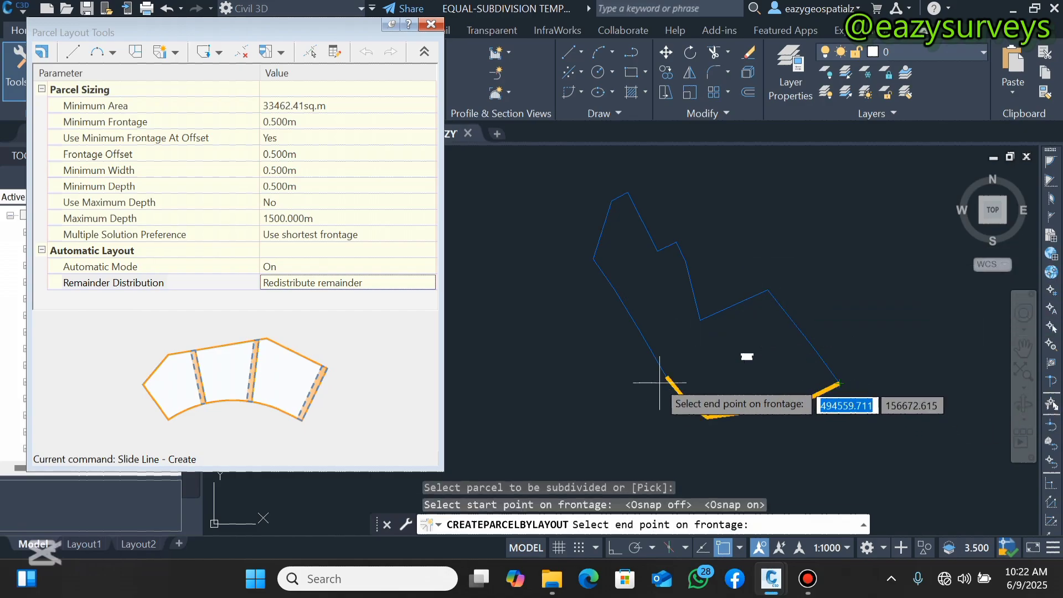
pyautogui.click(627, 192)
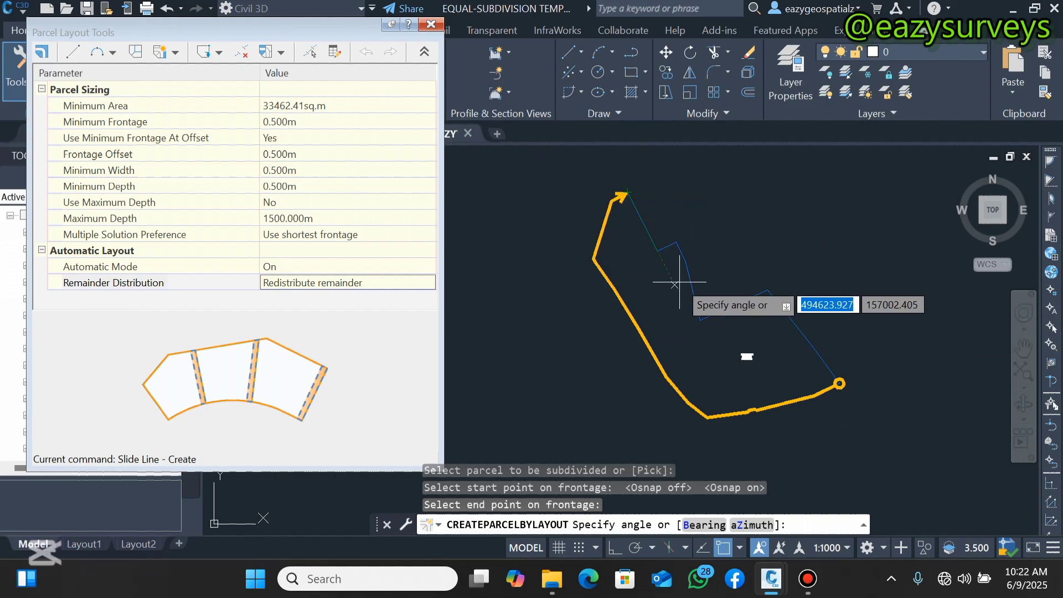
pyautogui.click(713, 315)
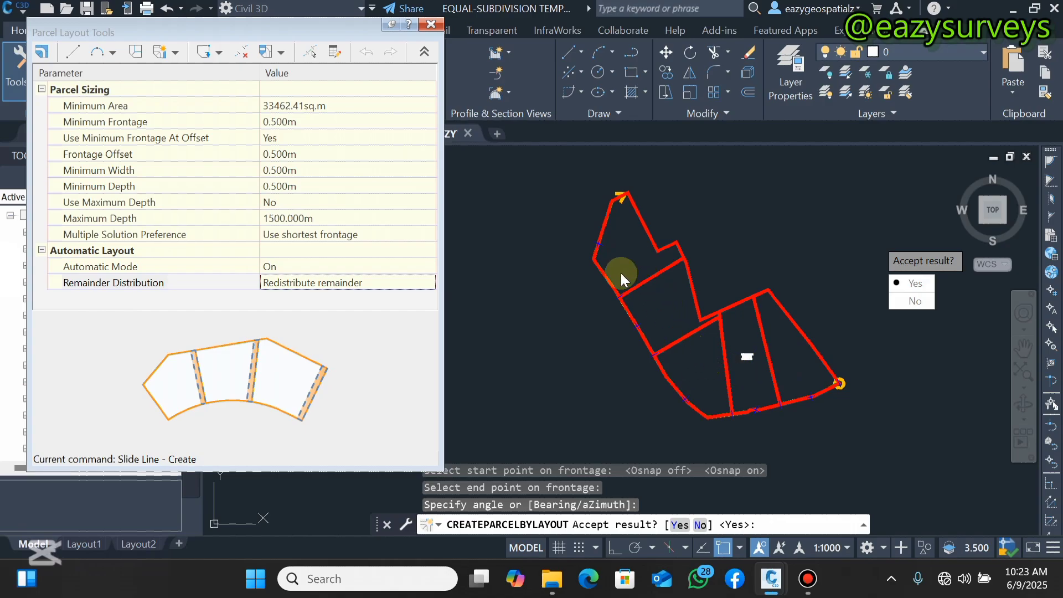
# Keep Redistribute remainder and accept the five-lot subdivision with Y
pyautogui.click(381, 281)
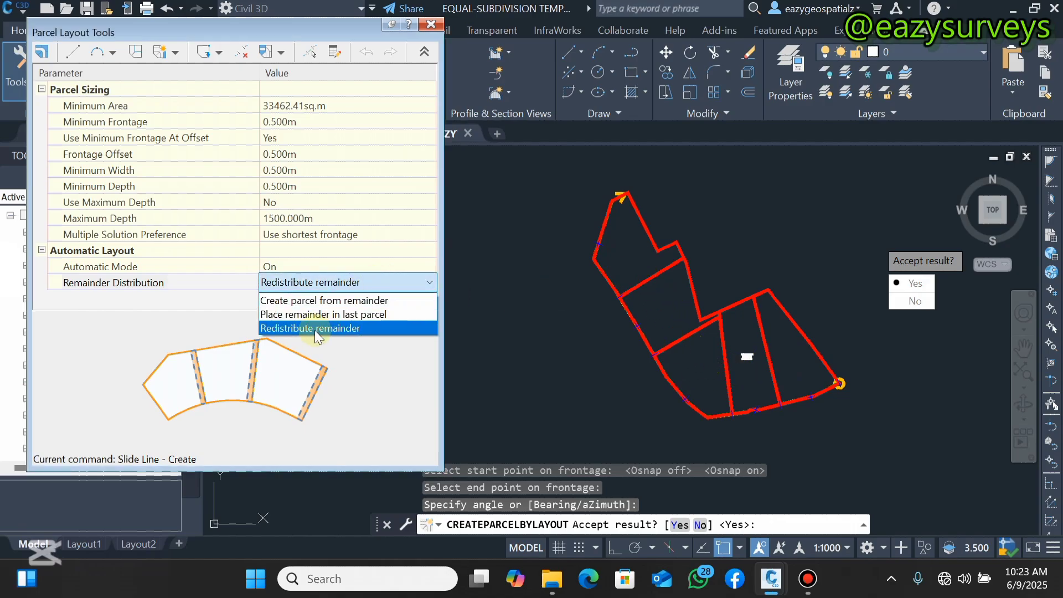
pyautogui.click(321, 329)
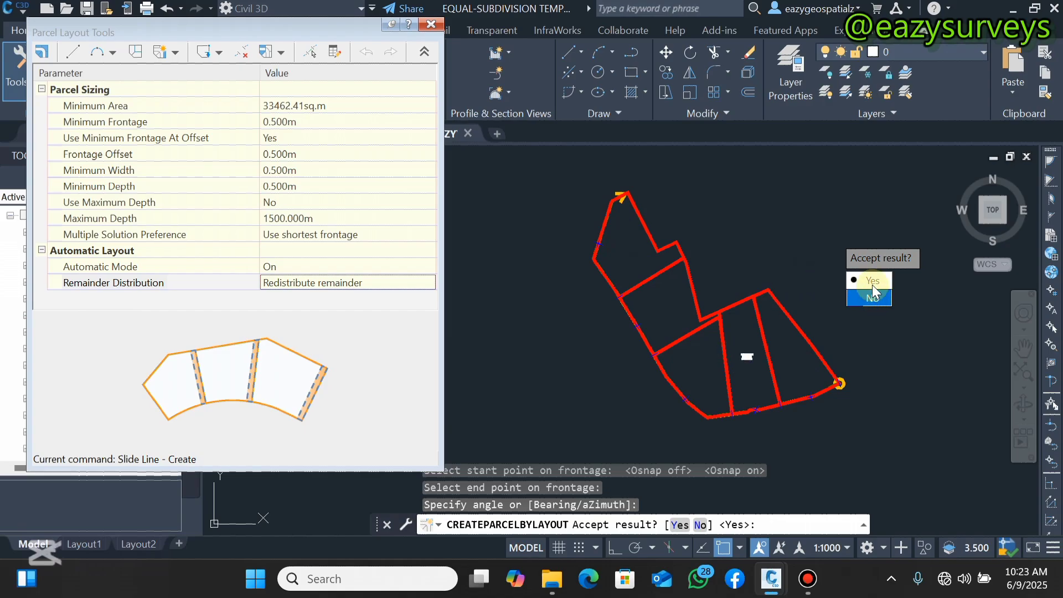
pyautogui.write('Y')
pyautogui.press('Return')
# Zoom and pan across the new lots to check their 33462 m² and 8.27 acre labels
pyautogui.scroll(5, 627, 305)
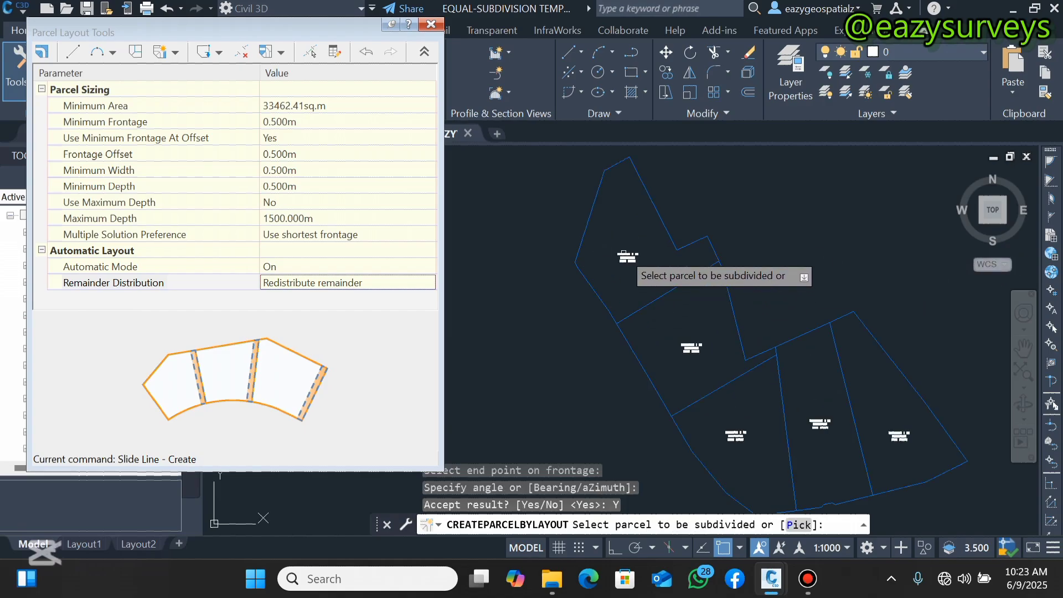
pyautogui.scroll(5, 637, 289)
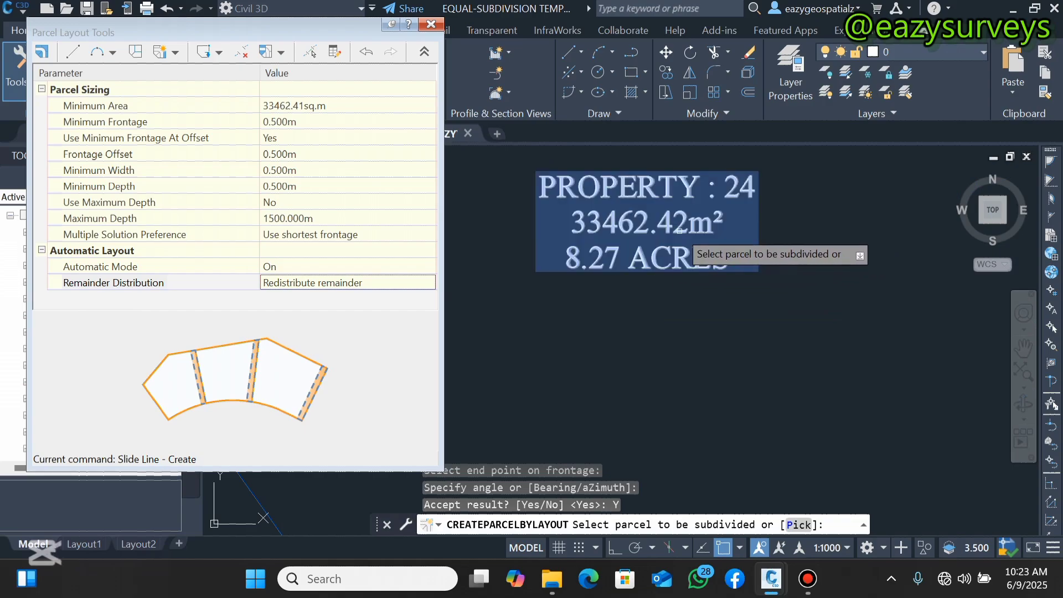
pyautogui.scroll(-6, 681, 230)
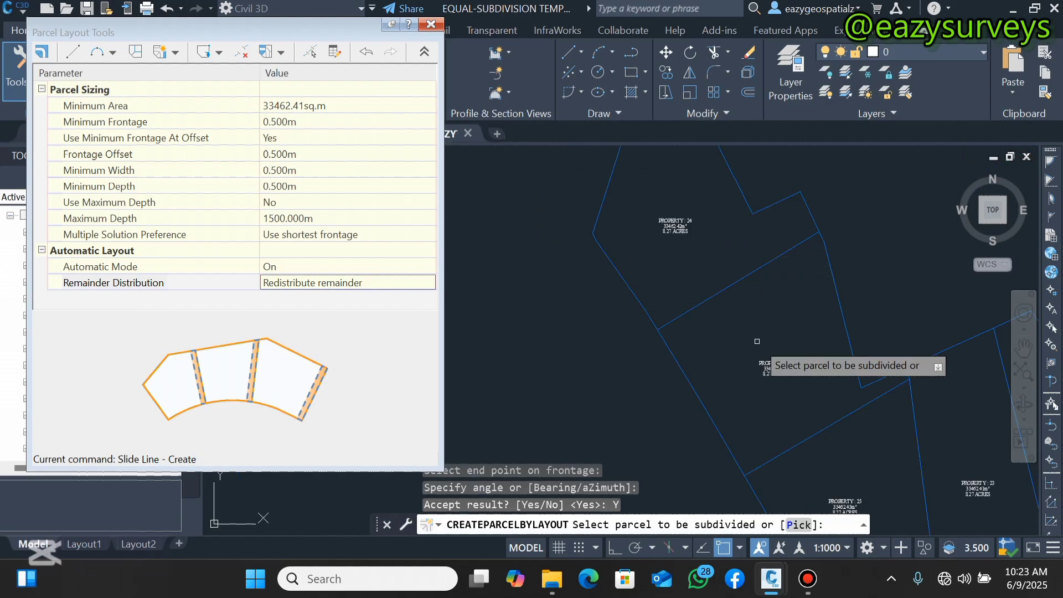
pyautogui.scroll(3, 764, 367)
pyautogui.scroll(3, 755, 347)
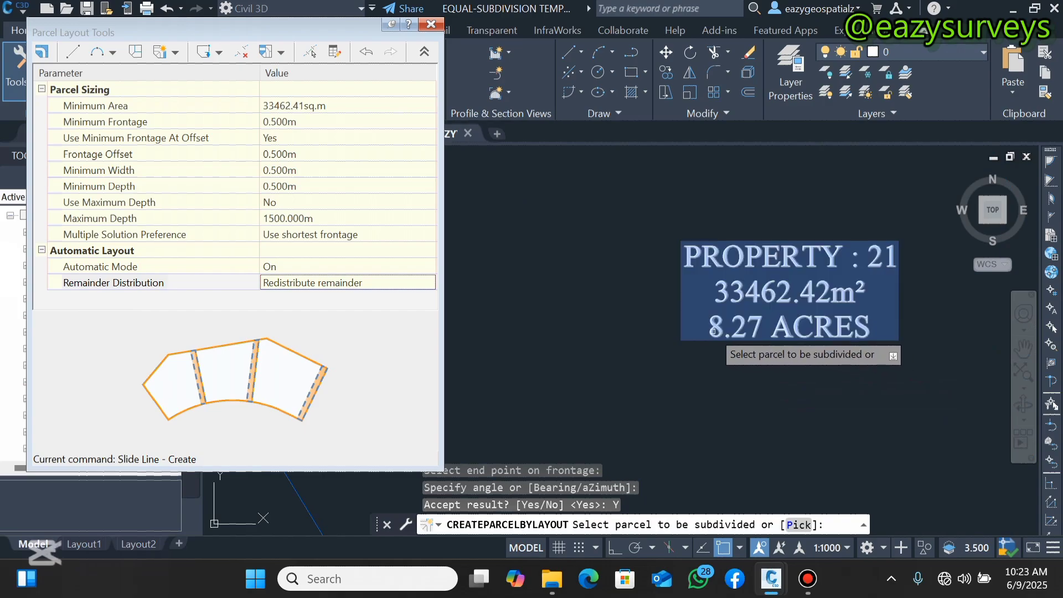
pyautogui.scroll(-3, 688, 326)
pyautogui.scroll(3, 711, 327)
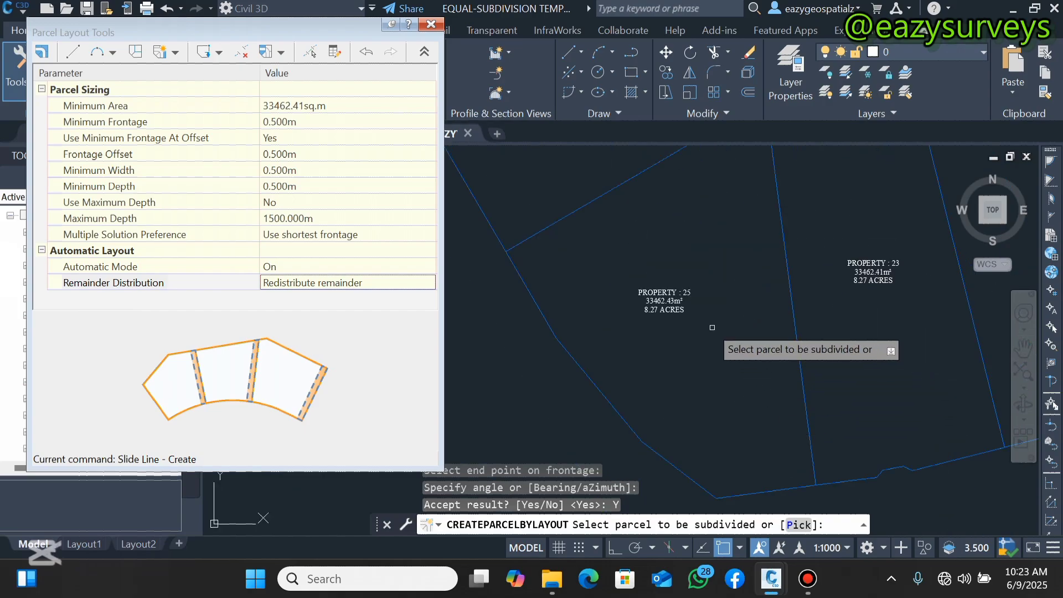
pyautogui.moveTo(711, 326); pyautogui.dragTo(861, 363, button='middle')
pyautogui.scroll(-4, 749, 412)
pyautogui.scroll(5, 844, 398)
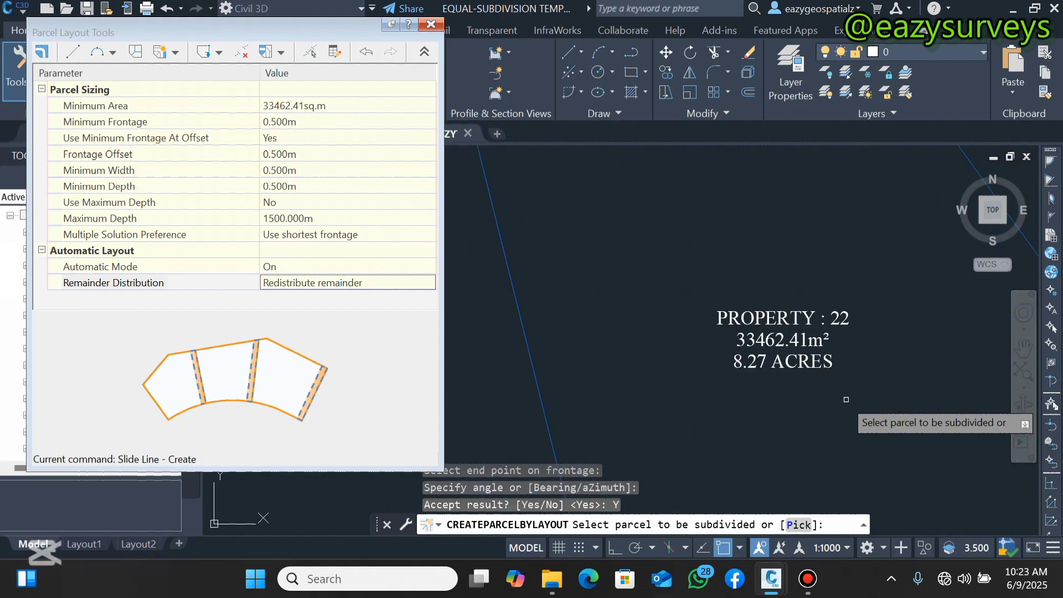
pyautogui.scroll(-3, 839, 389)
pyautogui.scroll(4, 719, 268)
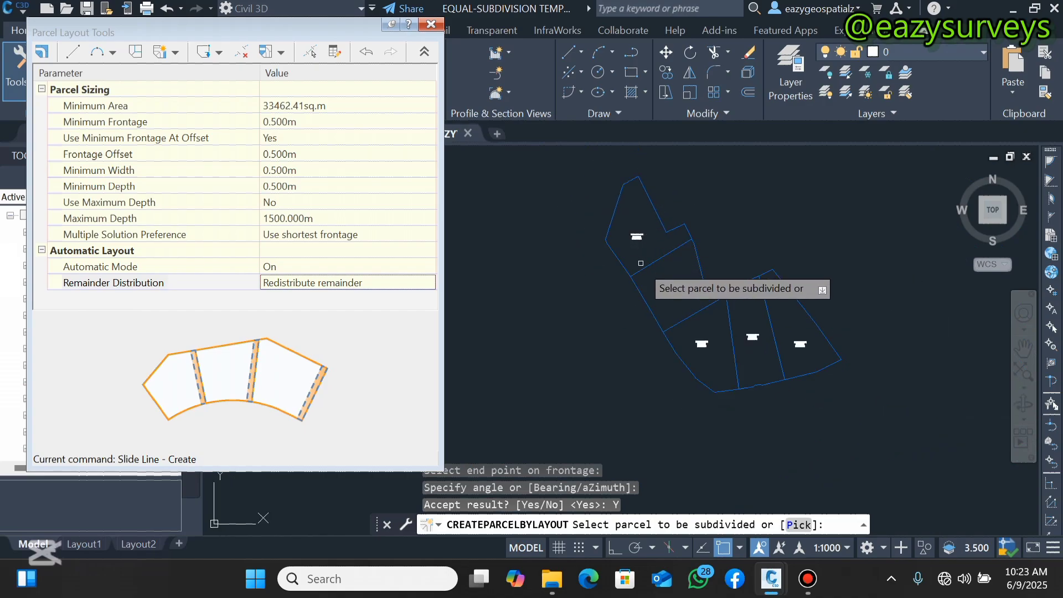
pyautogui.scroll(3, 637, 262)
pyautogui.scroll(-3, 625, 235)
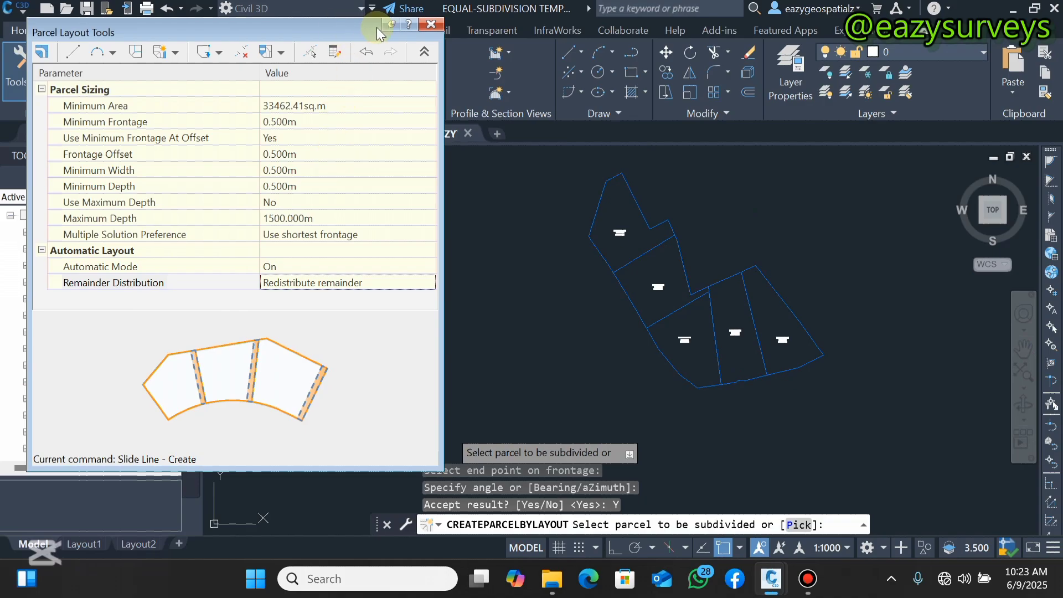
pyautogui.scroll(2, 664, 324)
pyautogui.scroll(-4, 658, 249)
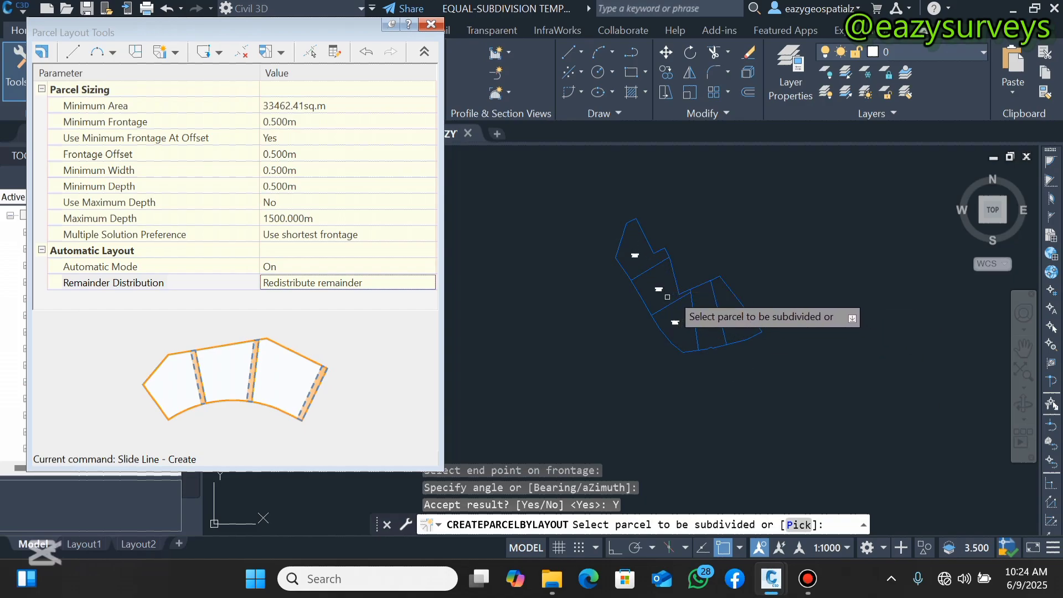
# Exit the parcel layout command
pyautogui.press('Escape')
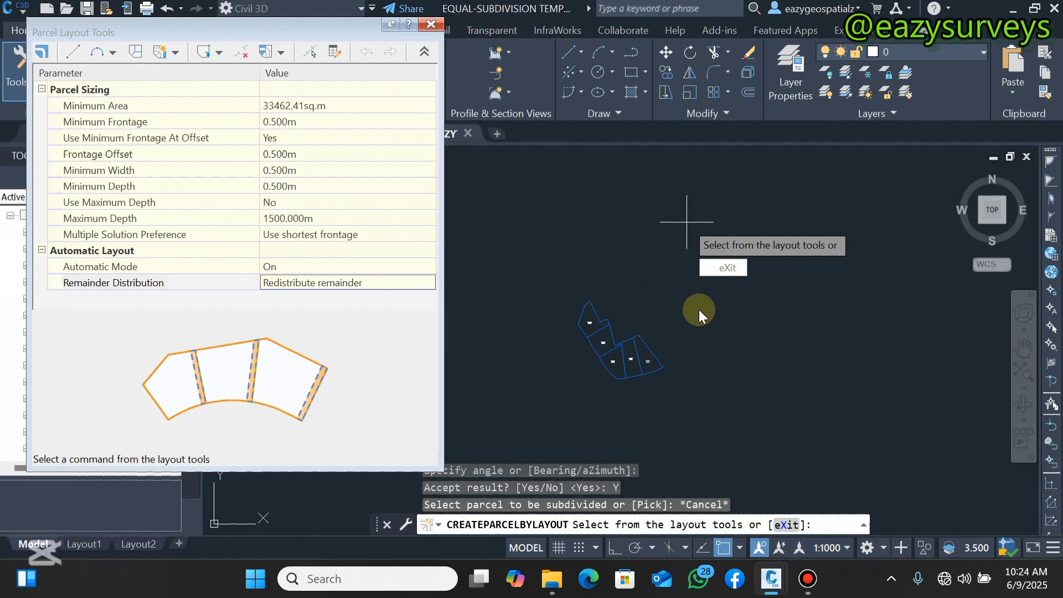
pyautogui.press('Escape')
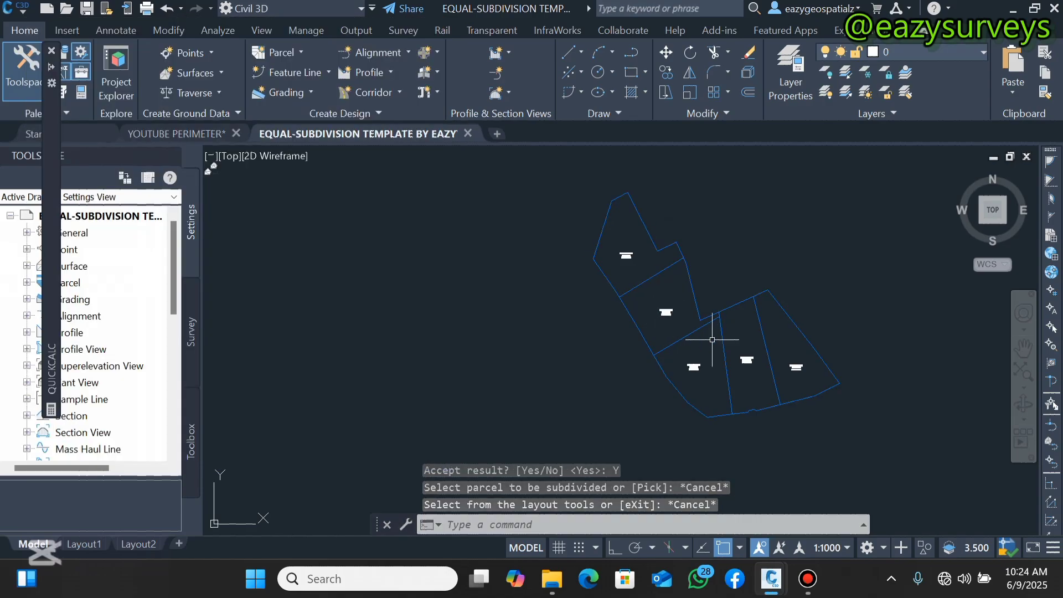
pyautogui.scroll(3, 712, 339)
pyautogui.scroll(-3, 621, 332)
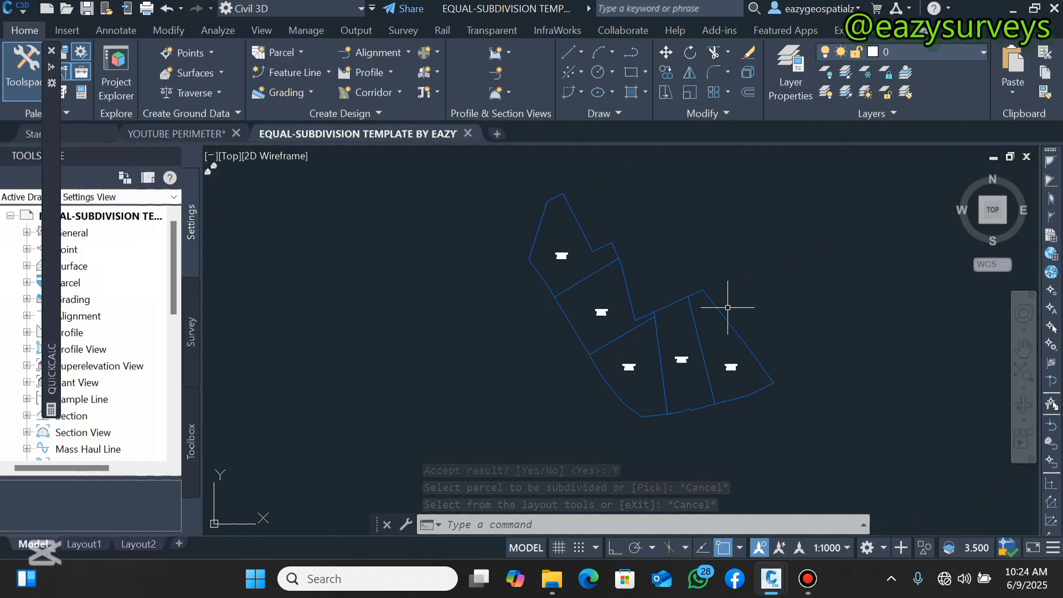
# Copy the original parcel boundary and place it to the right of the five-lot subdivision
pyautogui.click(711, 285)
pyautogui.rightClick(687, 239)
pyautogui.moveTo(758, 304)
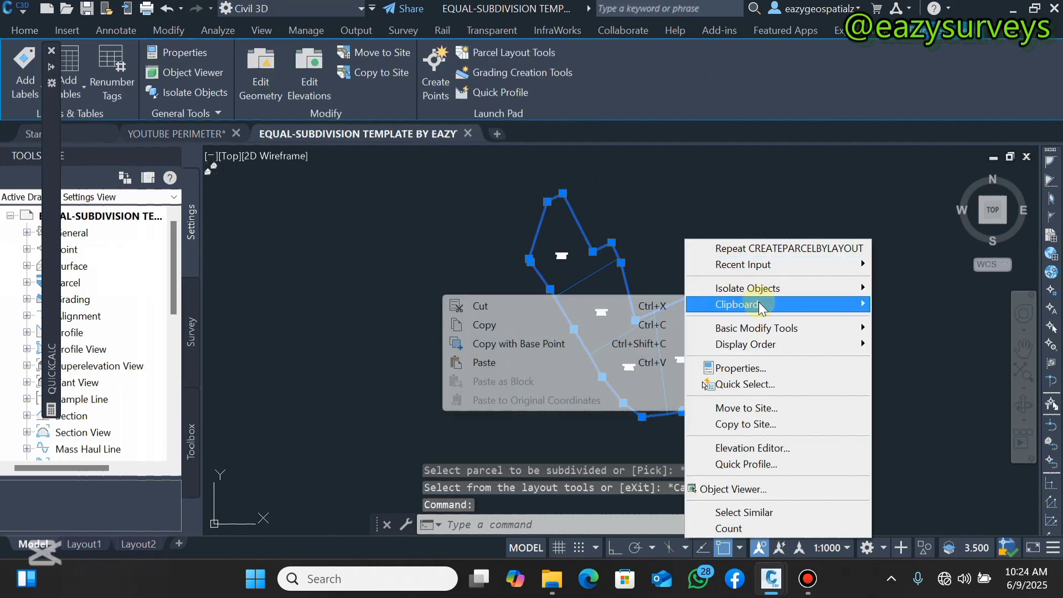
pyautogui.moveTo(768, 330)
pyautogui.click(911, 348)
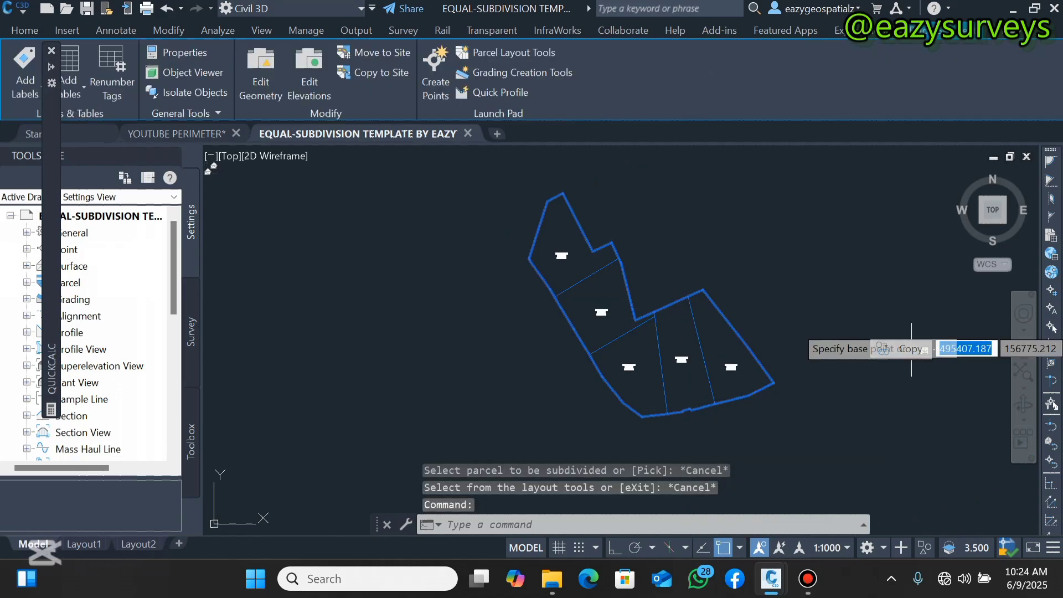
pyautogui.click(867, 282)
pyautogui.scroll(-3, 852, 293)
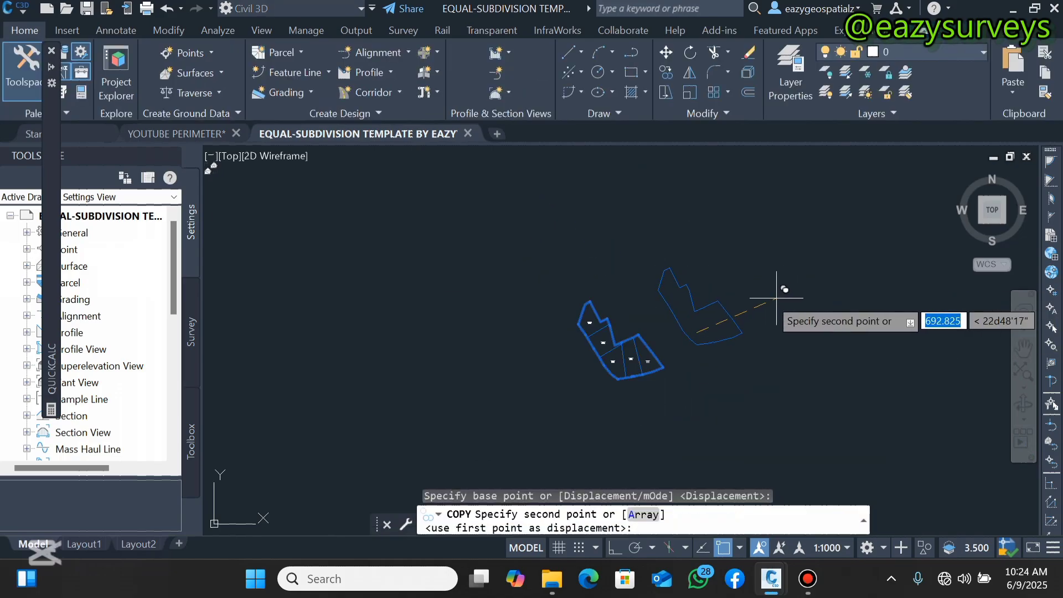
pyautogui.click(879, 331)
pyautogui.press('Escape')
pyautogui.scroll(5, 814, 362)
pyautogui.scroll(-4, 625, 353)
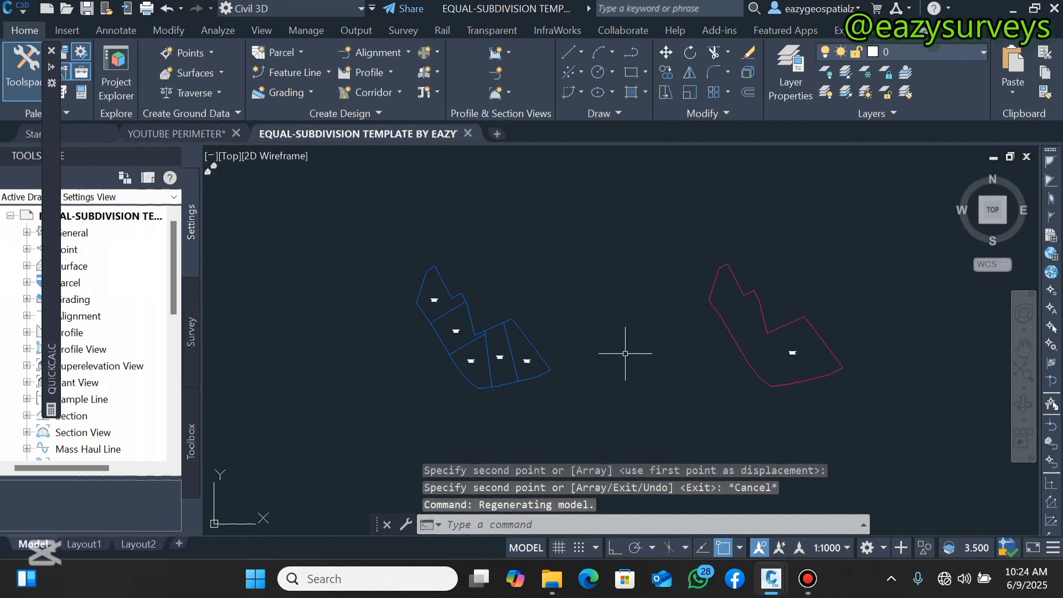
pyautogui.scroll(6, 786, 354)
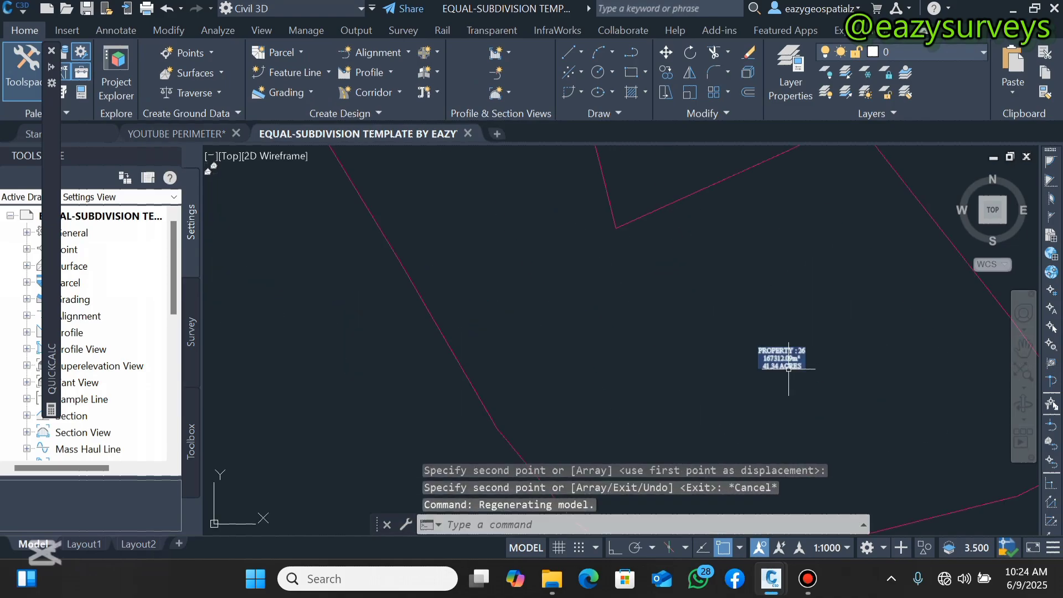
pyautogui.scroll(-6, 752, 338)
pyautogui.scroll(3, 752, 338)
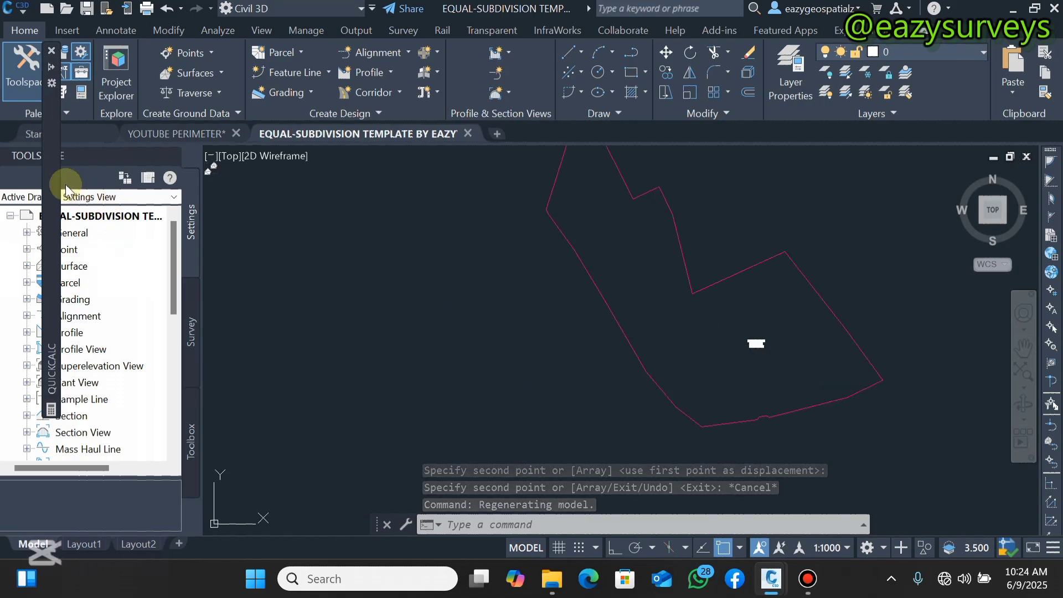
# In QuickCalc, change 167312.09/5 to 167312.09/3 and copy the 55770.6967 result
pyautogui.moveTo(51, 70)
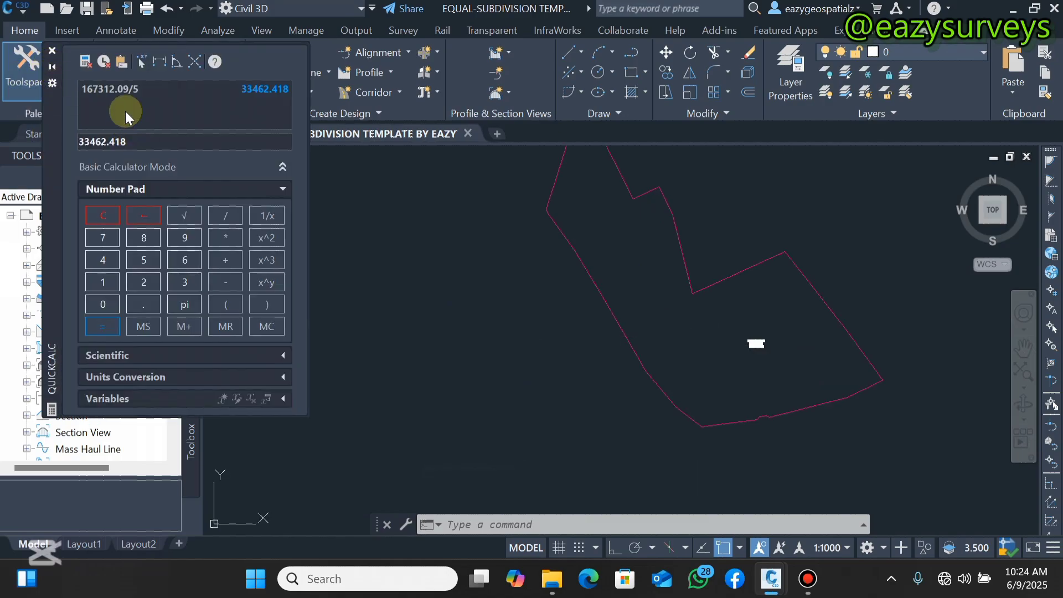
pyautogui.doubleClick(148, 88)
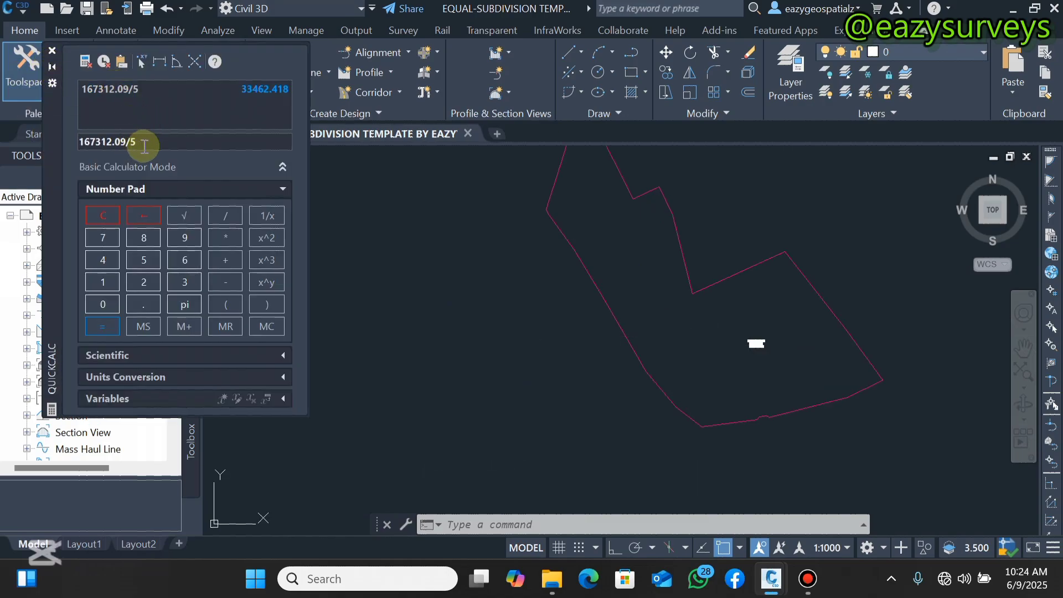
pyautogui.press('BackSpace')
pyautogui.write('3')
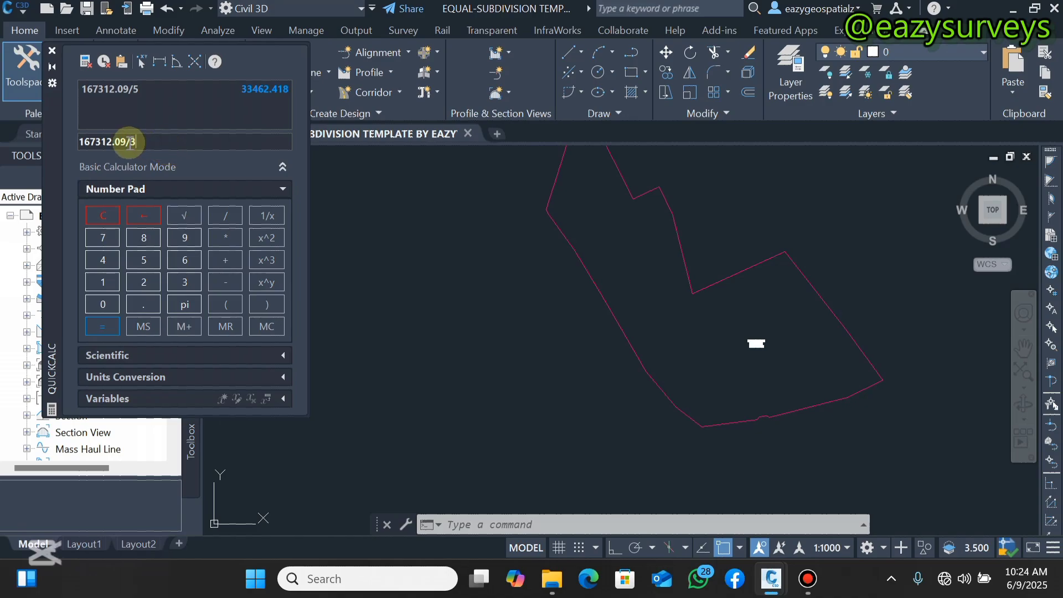
pyautogui.click(101, 318)
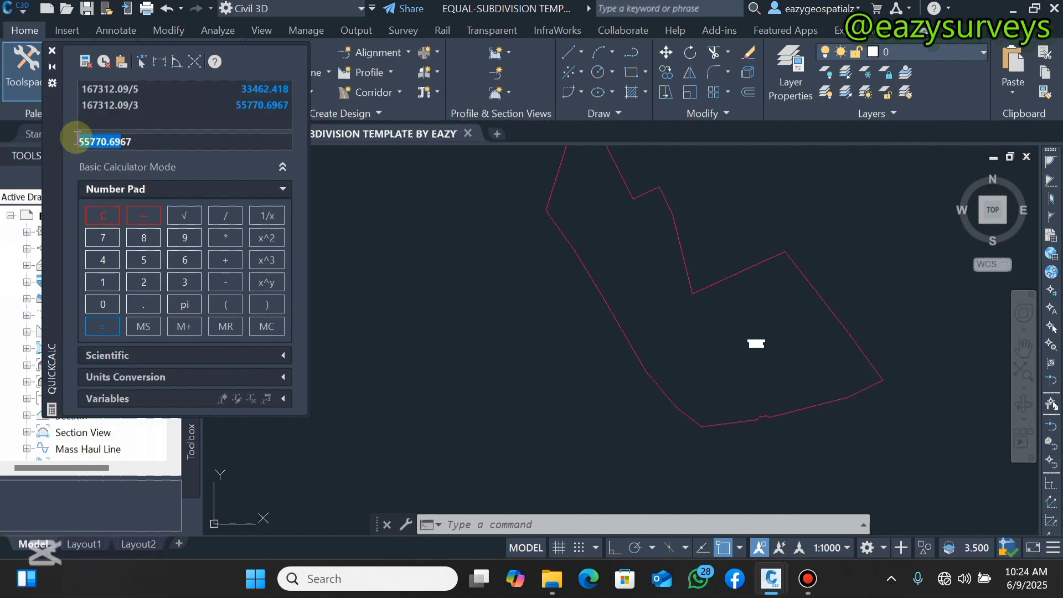
pyautogui.rightClick(112, 145)
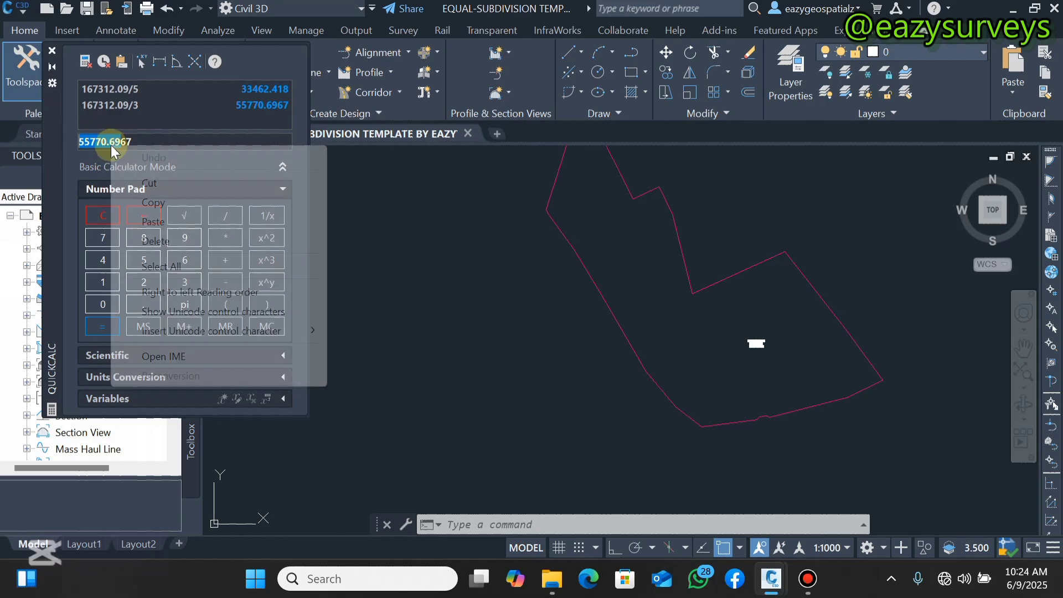
pyautogui.click(151, 204)
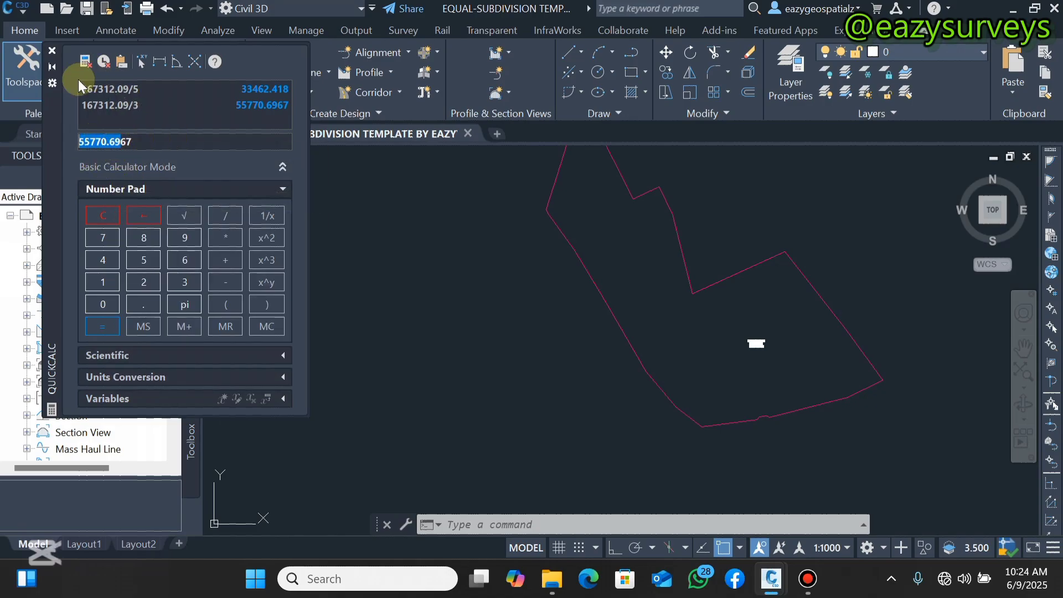
pyautogui.click(55, 66)
pyautogui.scroll(-4, 709, 346)
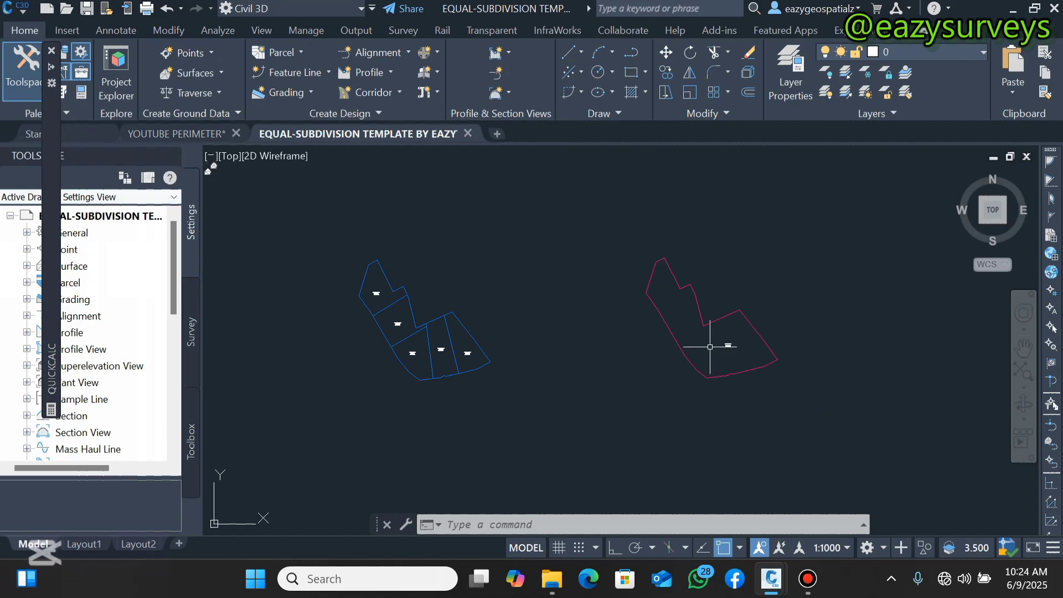
# Set Minimum Area to 55770.69 and start Slide Line - Create with these settings
pyautogui.click(299, 55)
pyautogui.click(310, 78)
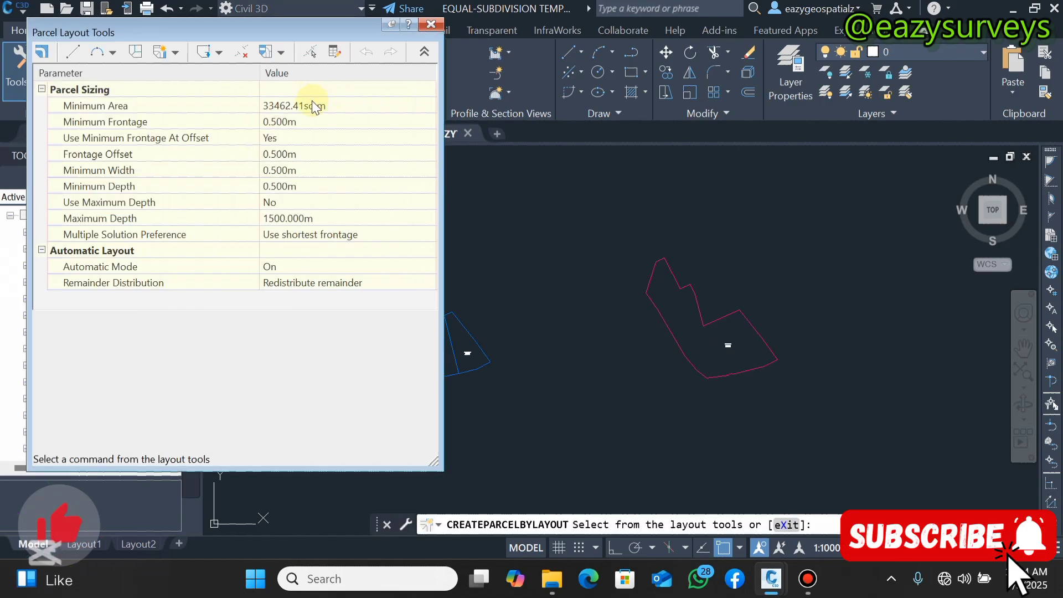
pyautogui.click(302, 107)
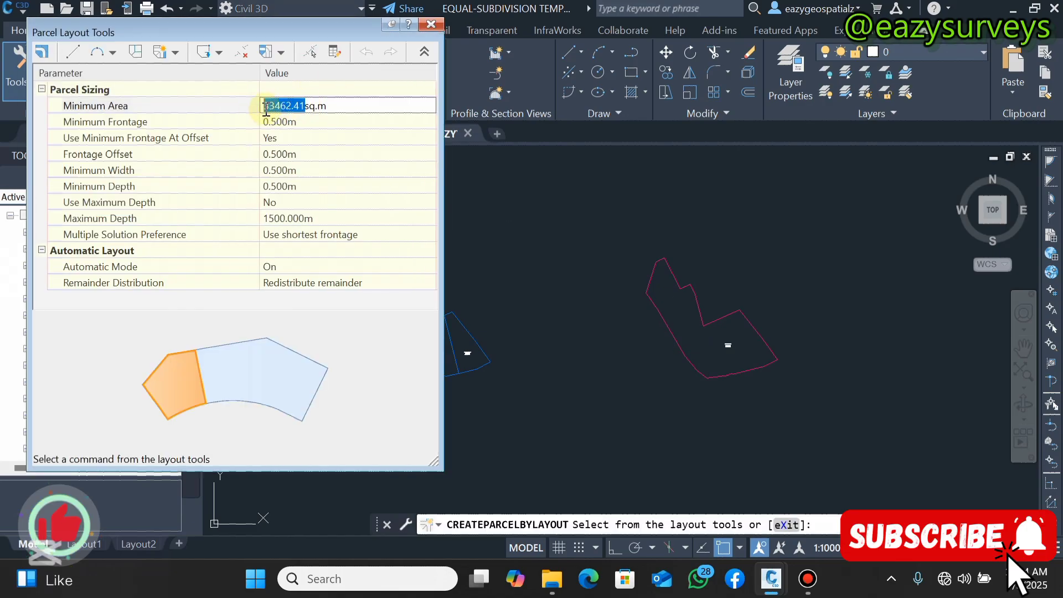
pyautogui.write('55770.69')
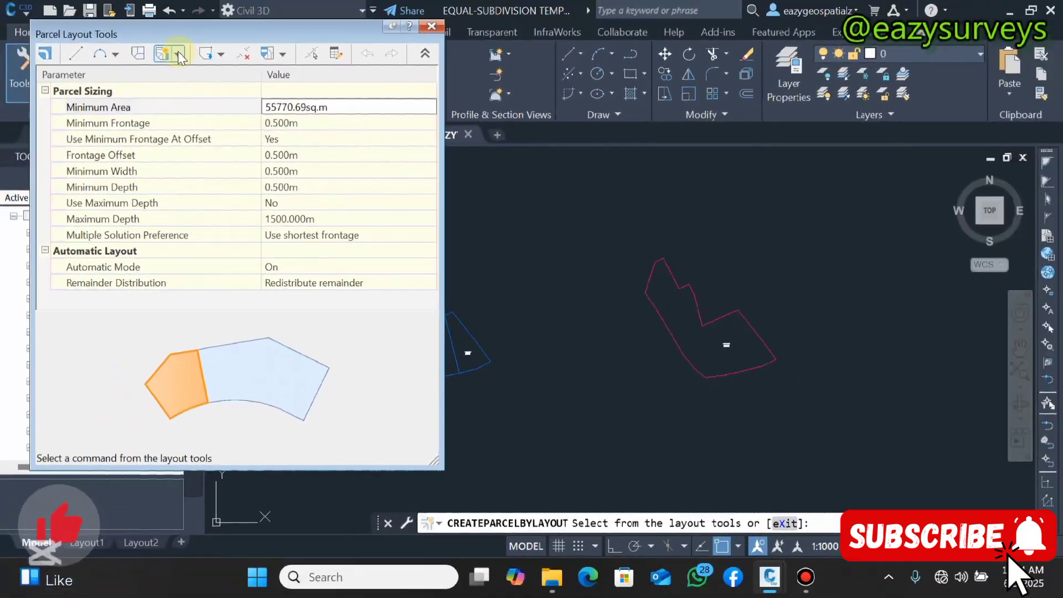
pyautogui.click(179, 55)
pyautogui.click(192, 72)
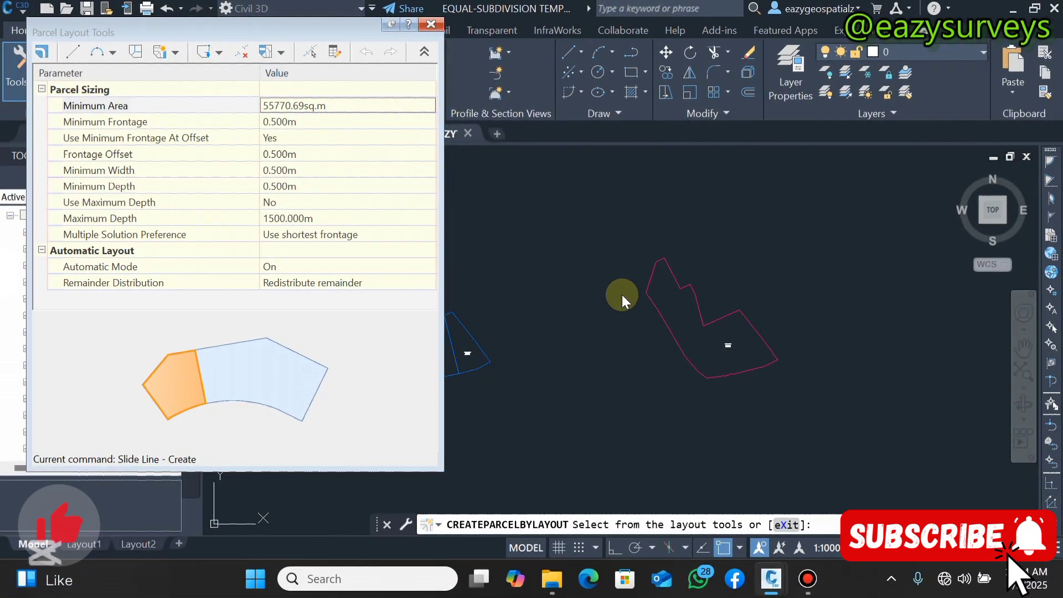
pyautogui.click(234, 445)
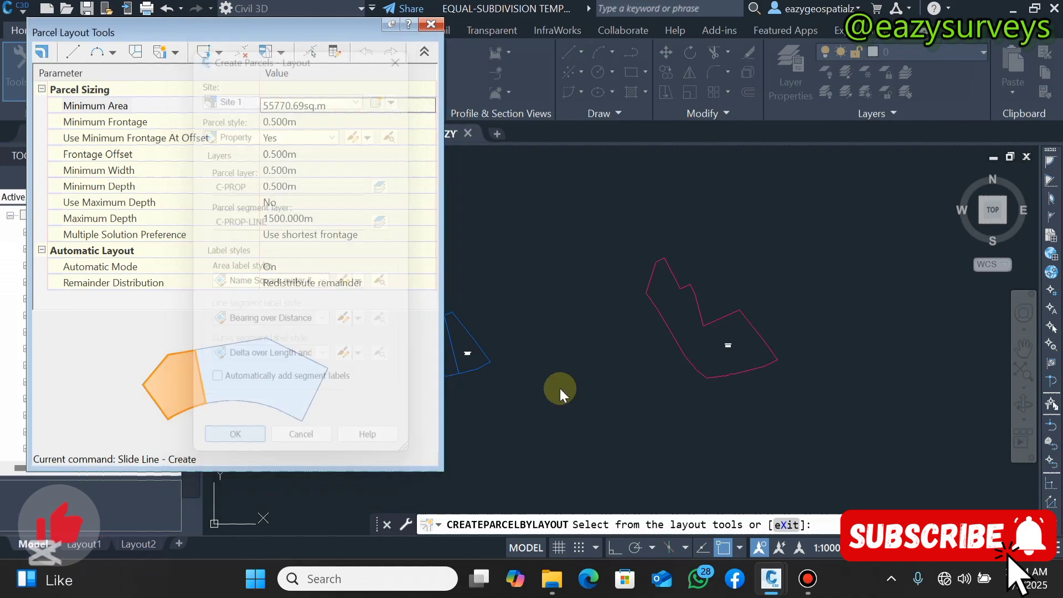
# Pick the copied parcel, its frontage and angle, keep Redistribute remainder, and accept three lots
pyautogui.scroll(3, 731, 347)
pyautogui.click(731, 348)
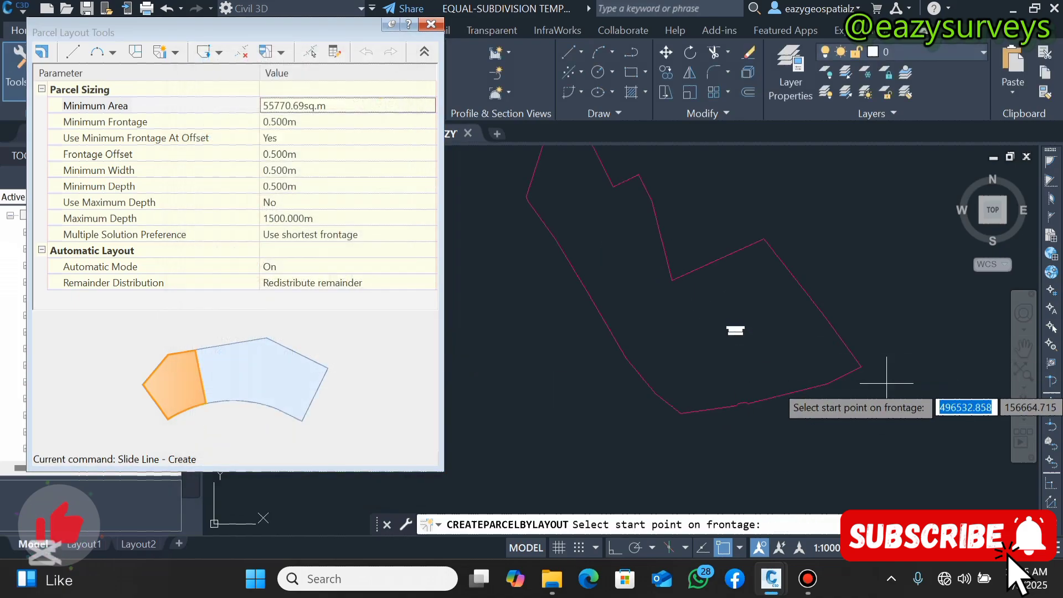
pyautogui.click(856, 367)
pyautogui.scroll(-2, 856, 366)
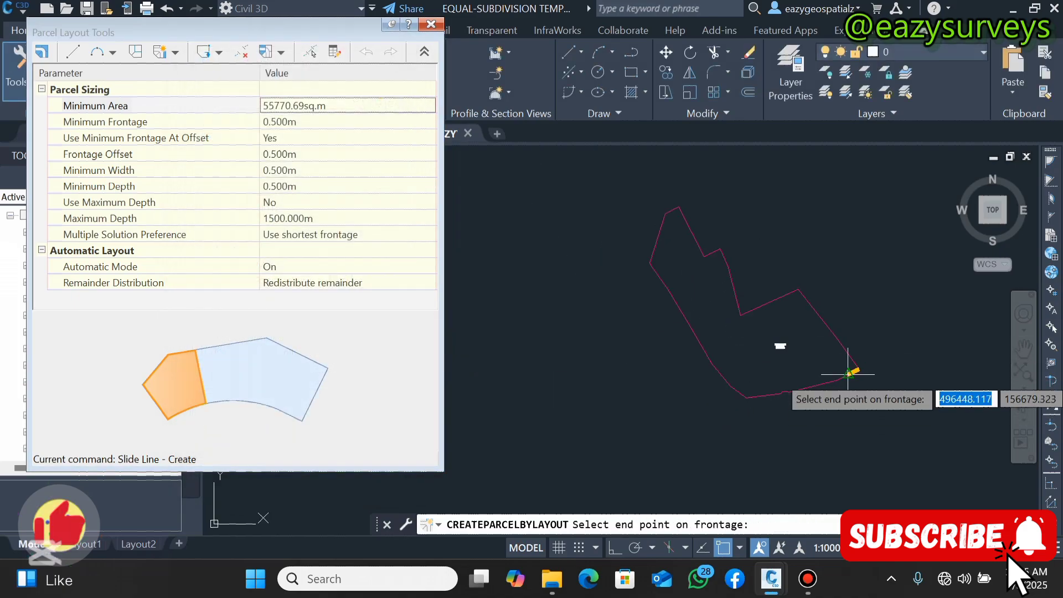
pyautogui.click(677, 206)
pyautogui.click(680, 209)
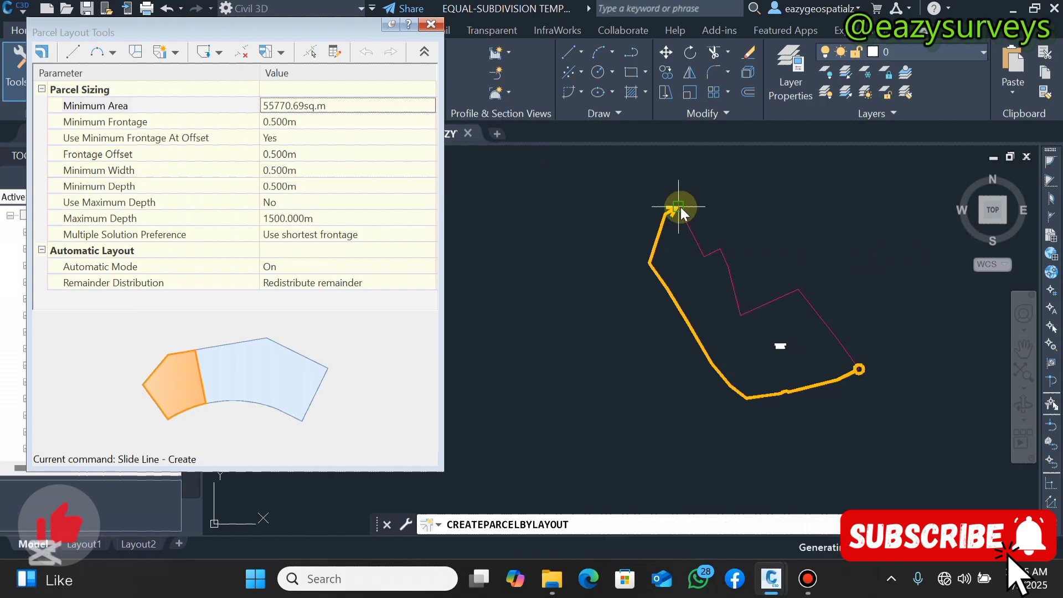
pyautogui.click(333, 282)
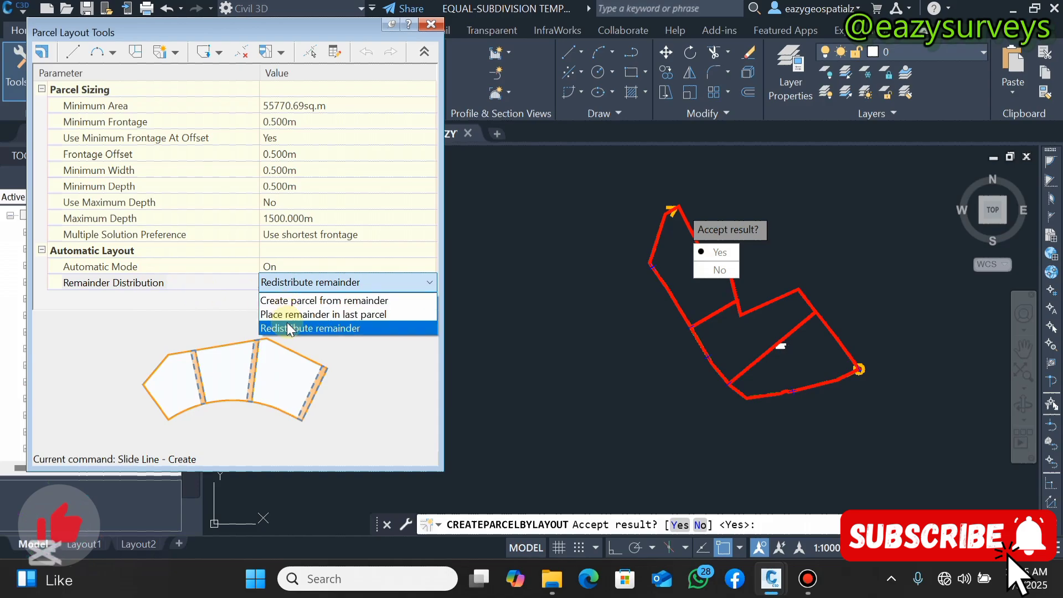
pyautogui.click(289, 329)
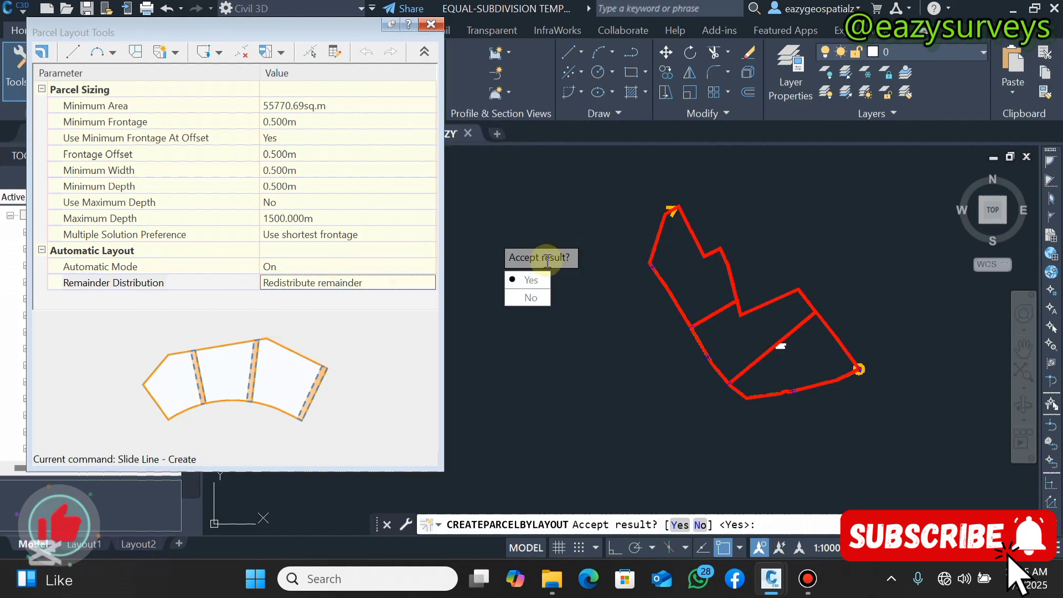
pyautogui.click(522, 278)
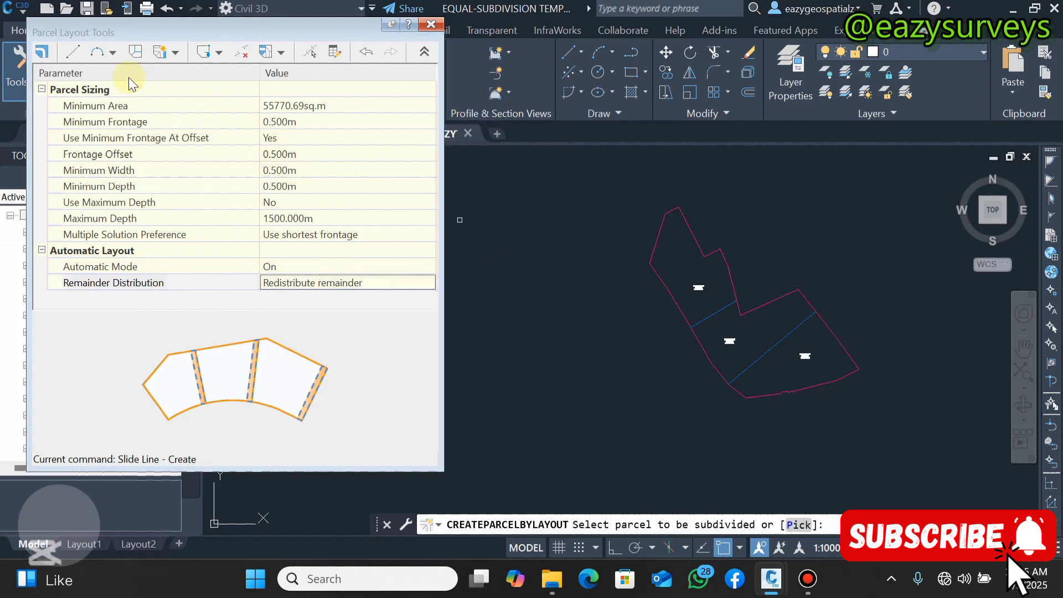
# Exit the parcel layout command and zoom in to check labels like PROPERTY : 21 at 33462.42 m²
pyautogui.click(673, 290)
pyautogui.press('Escape')
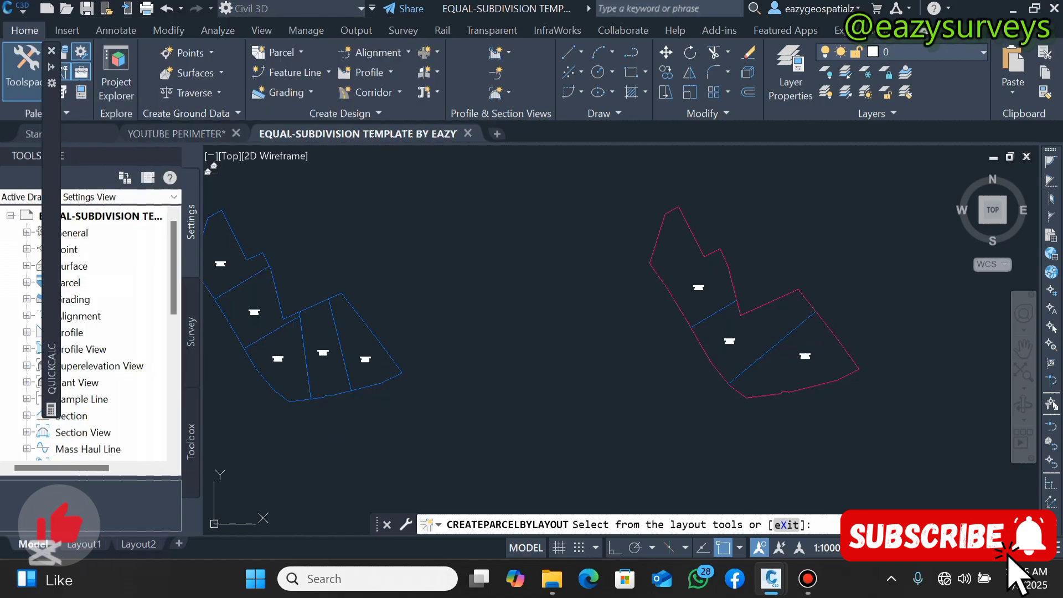
pyautogui.scroll(4, 806, 357)
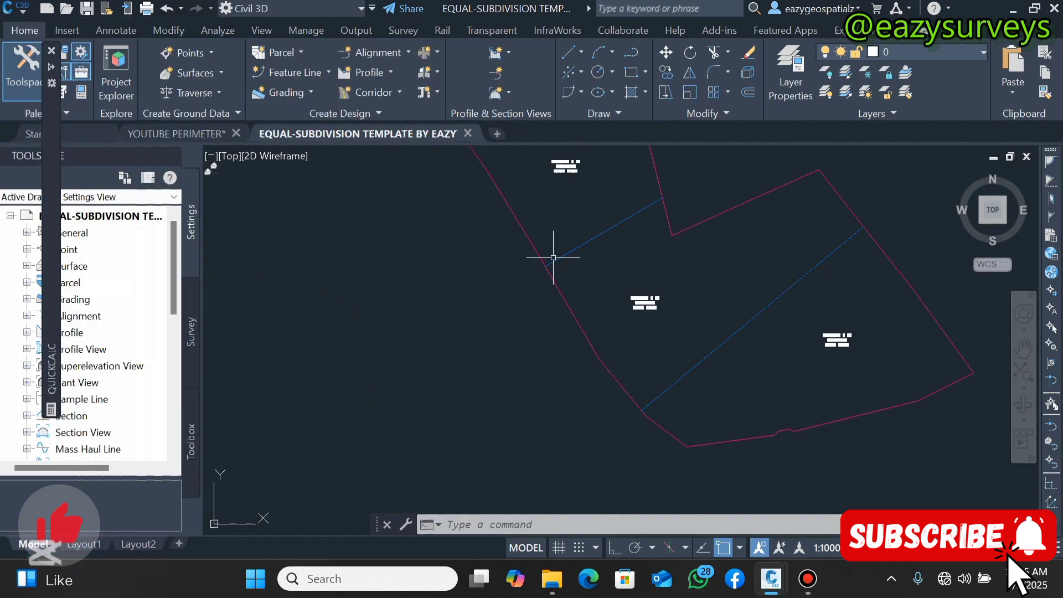
pyautogui.scroll(5, 553, 257)
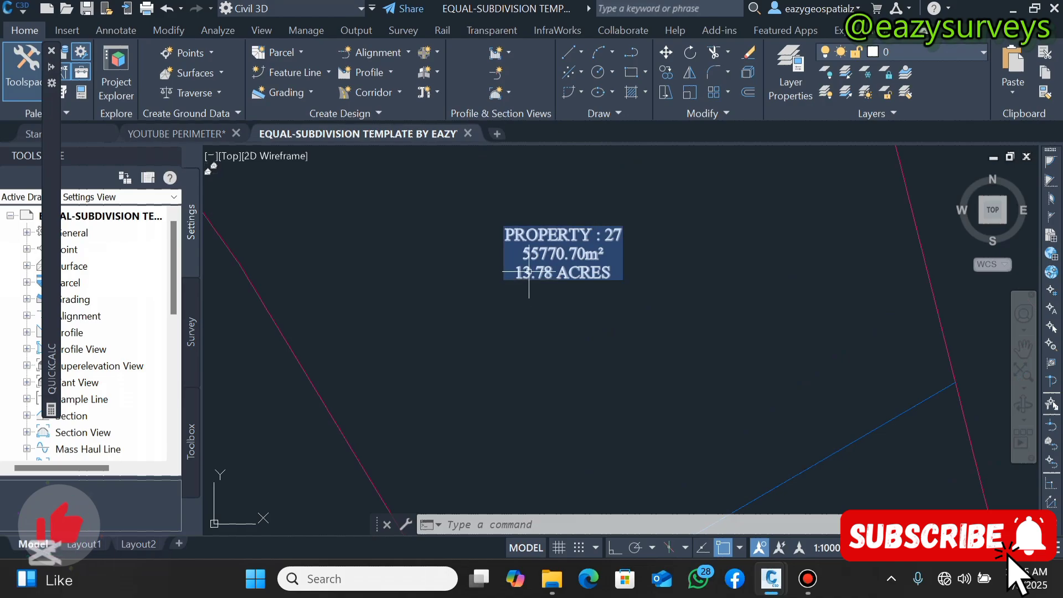
pyautogui.scroll(-5, 612, 380)
pyautogui.scroll(5, 581, 387)
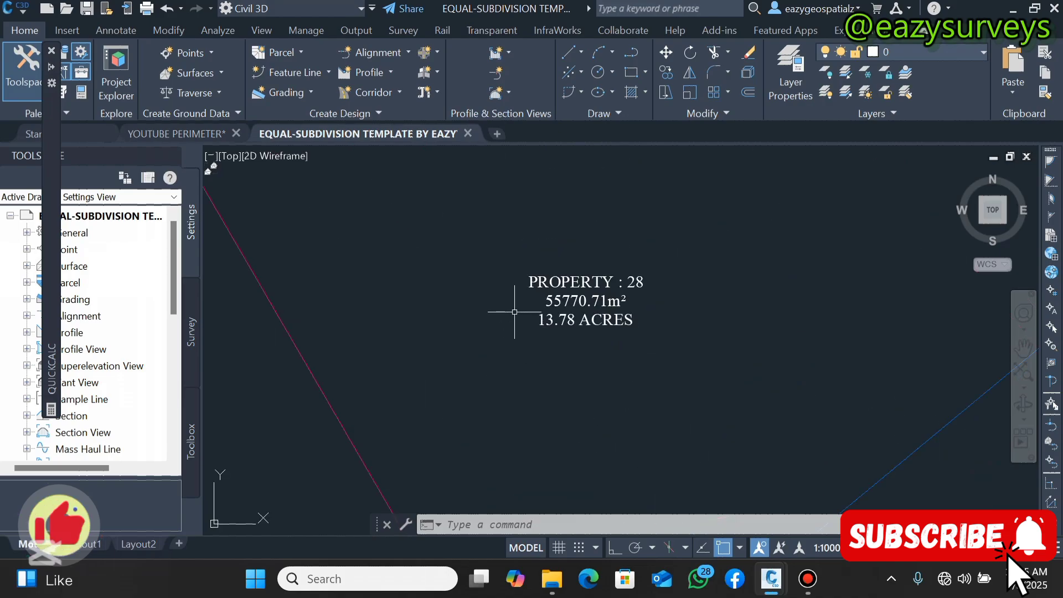
pyautogui.scroll(-5, 509, 295)
pyautogui.scroll(5, 648, 304)
pyautogui.scroll(-7, 605, 315)
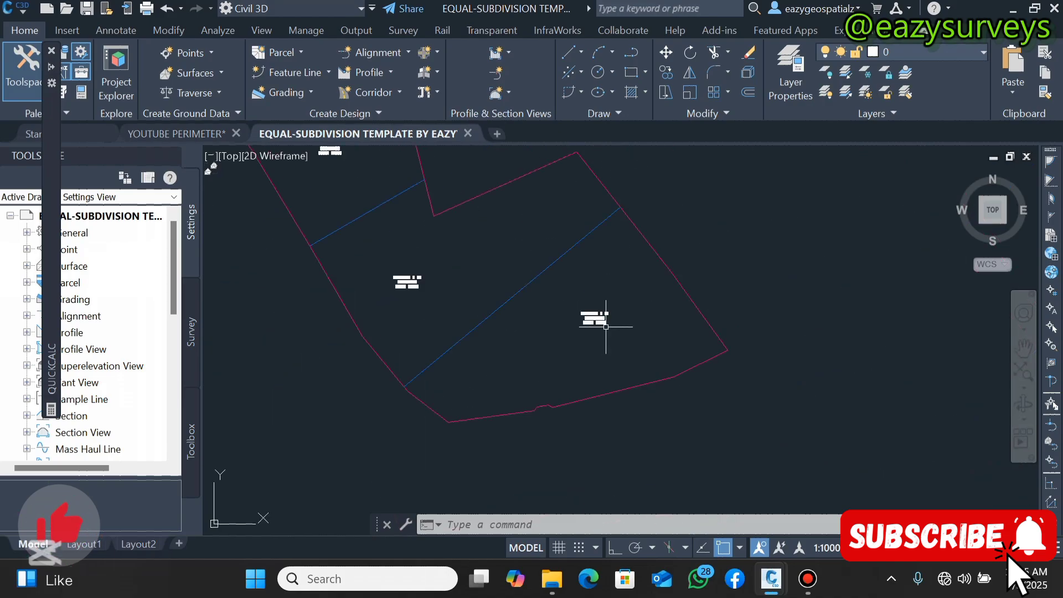
pyautogui.scroll(-2, 590, 321)
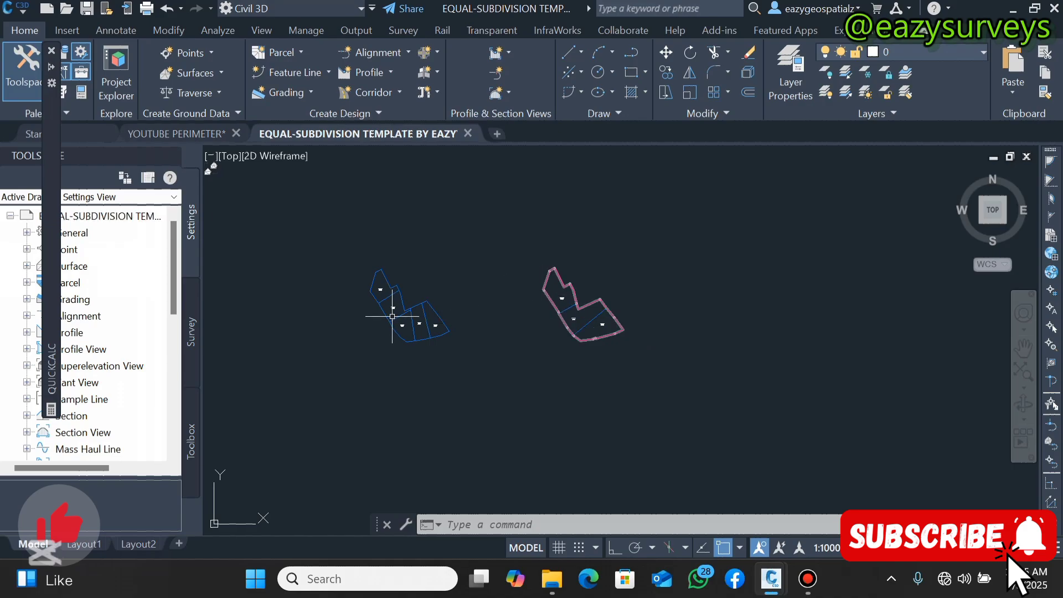
pyautogui.scroll(7, 392, 316)
pyautogui.scroll(-3, 486, 316)
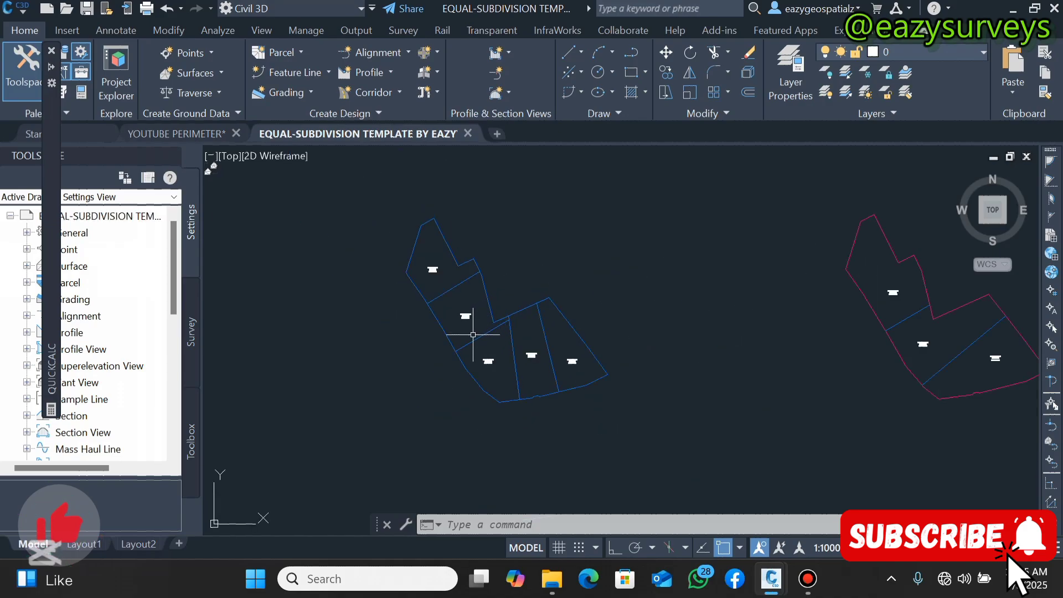
pyautogui.scroll(-3, 586, 310)
pyautogui.scroll(4, 482, 315)
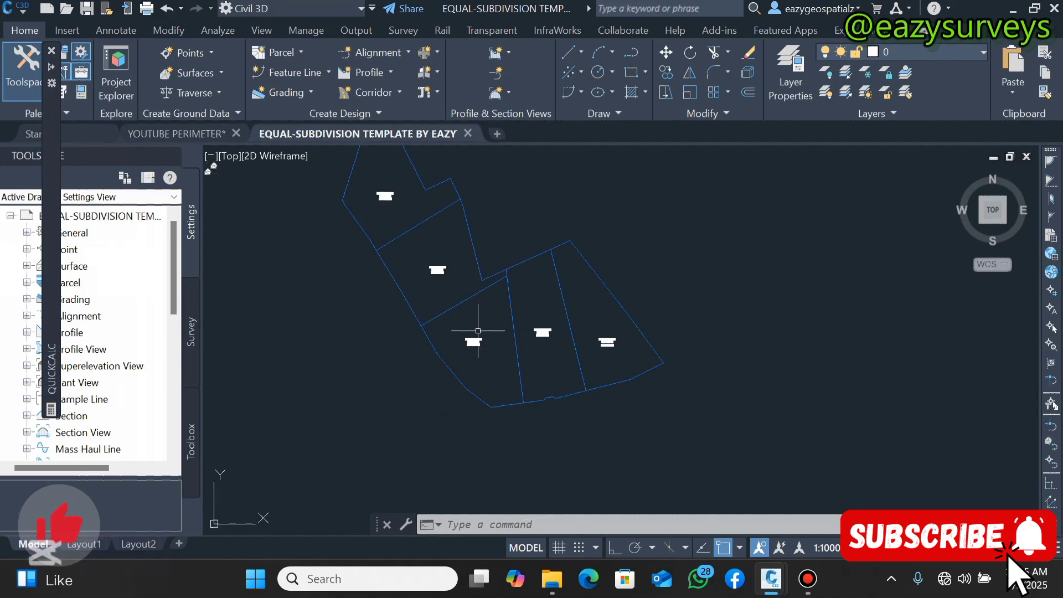
pyautogui.scroll(-5, 494, 349)
pyautogui.scroll(3, 643, 335)
pyautogui.scroll(-3, 643, 335)
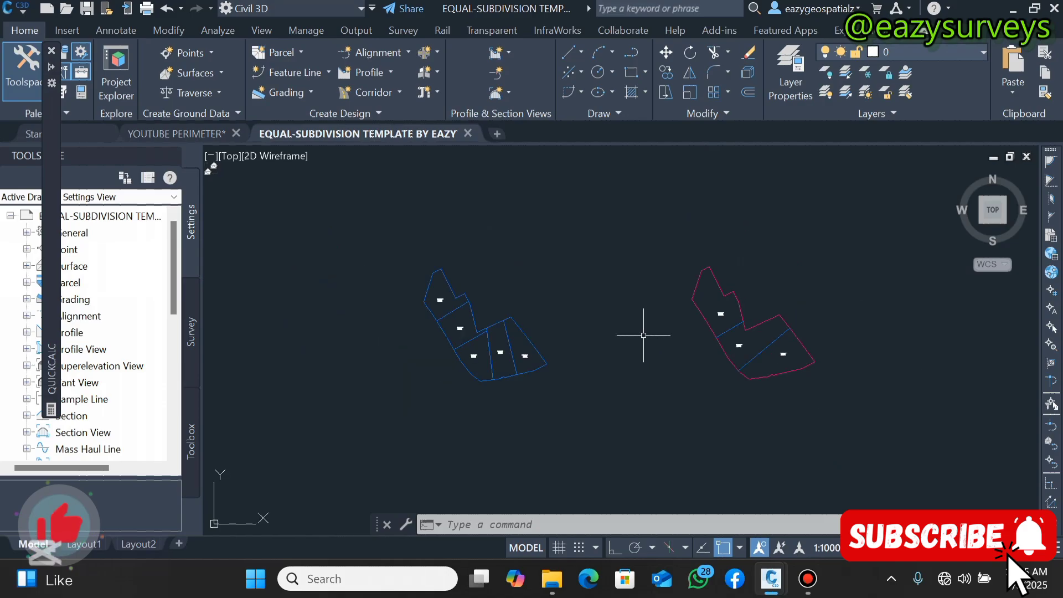
pyautogui.scroll(5, 464, 329)
pyautogui.scroll(5, 464, 330)
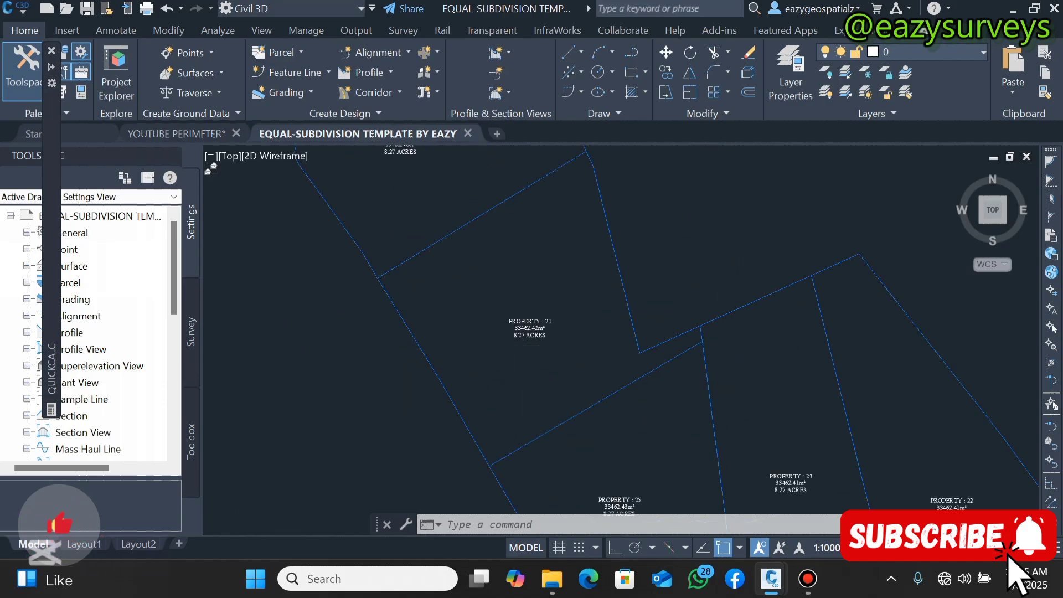
pyautogui.scroll(-5, 479, 317)
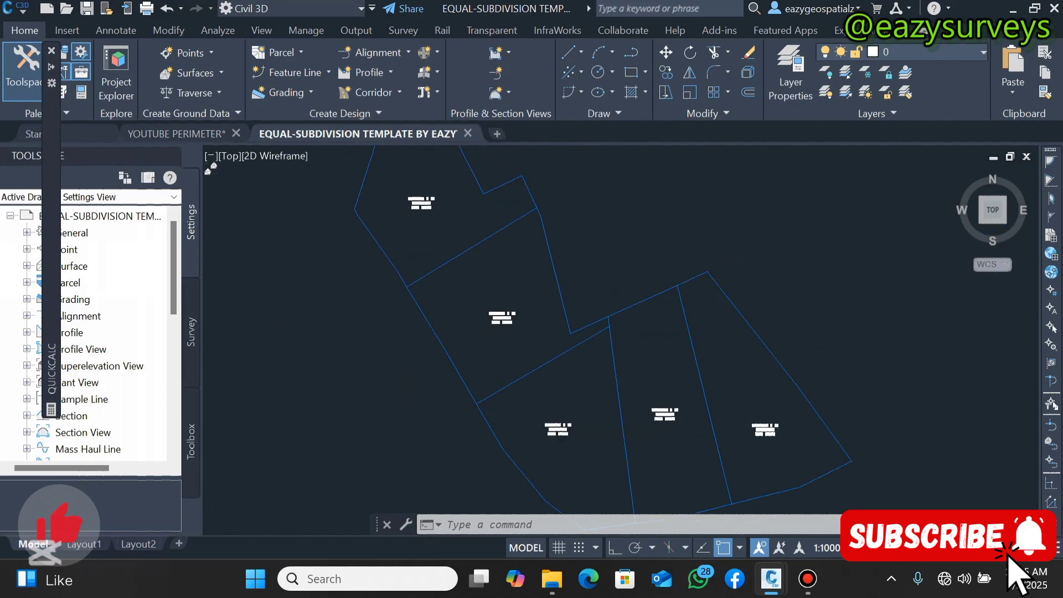
pyautogui.scroll(4, 559, 388)
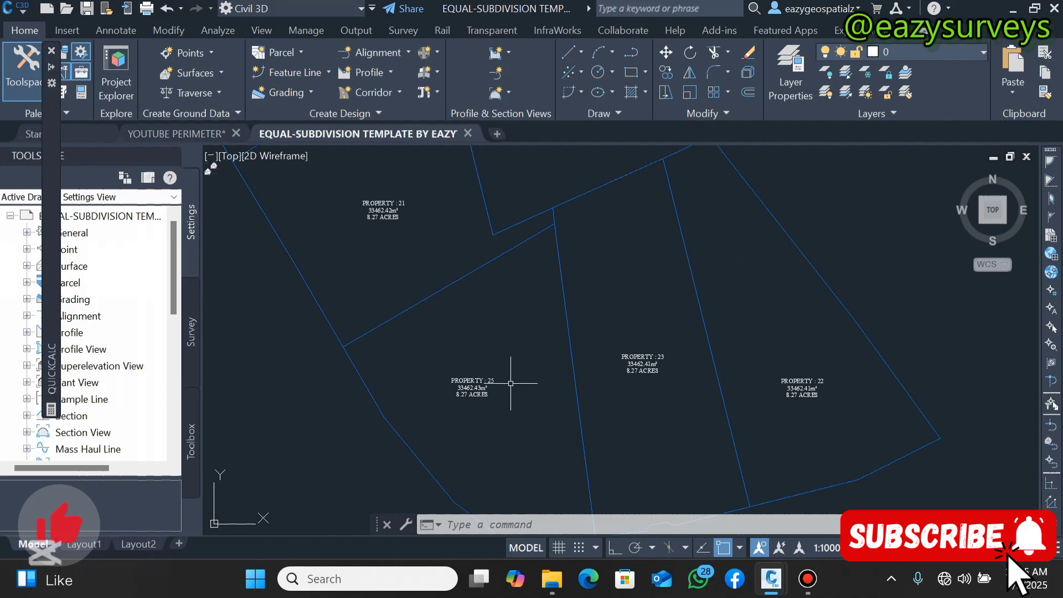
pyautogui.scroll(-4, 508, 383)
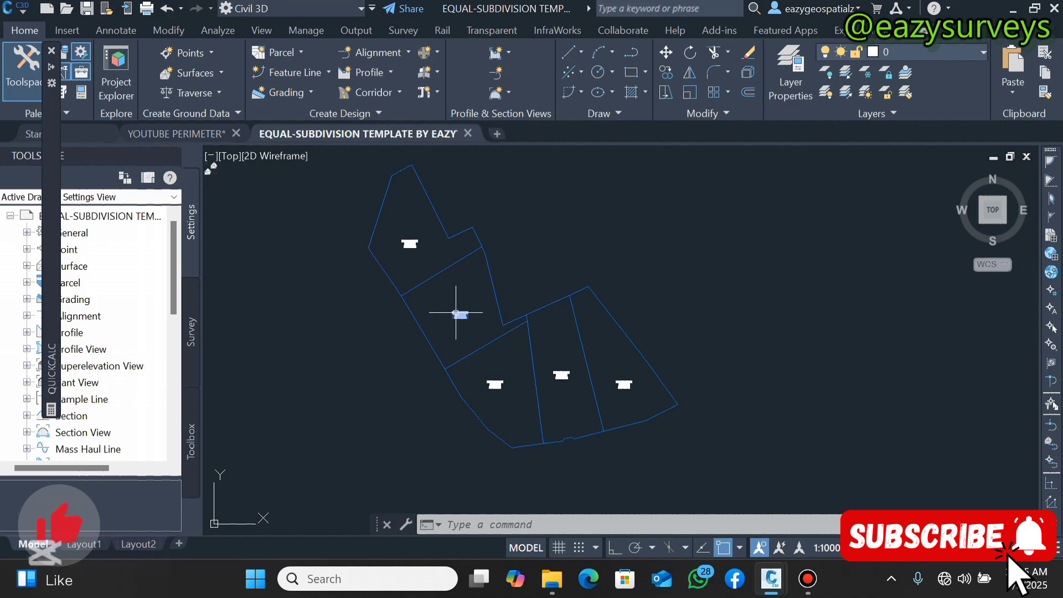
pyautogui.scroll(-2, 471, 309)
pyautogui.scroll(8, 451, 297)
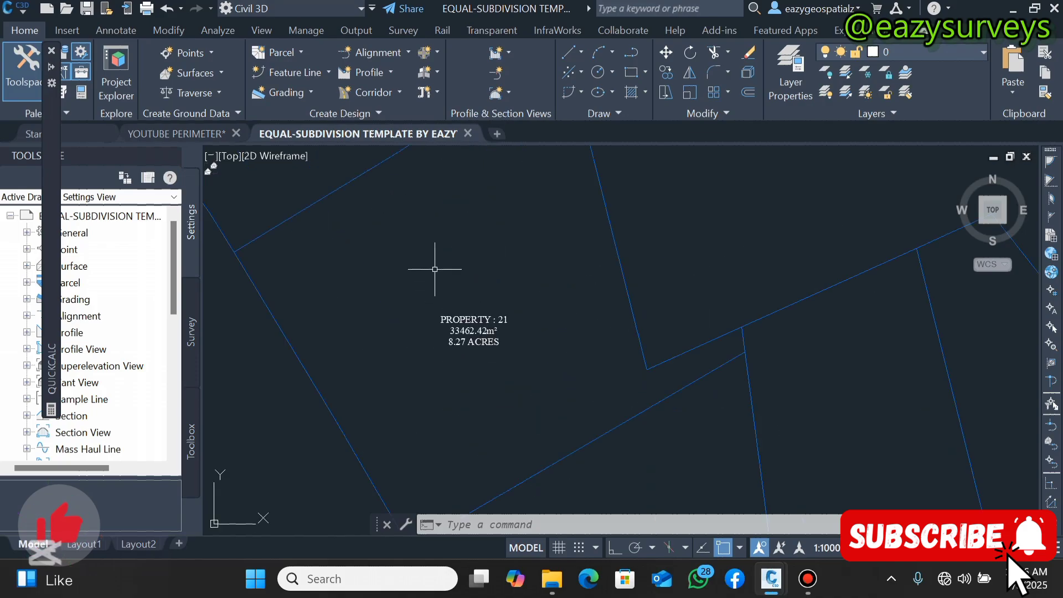